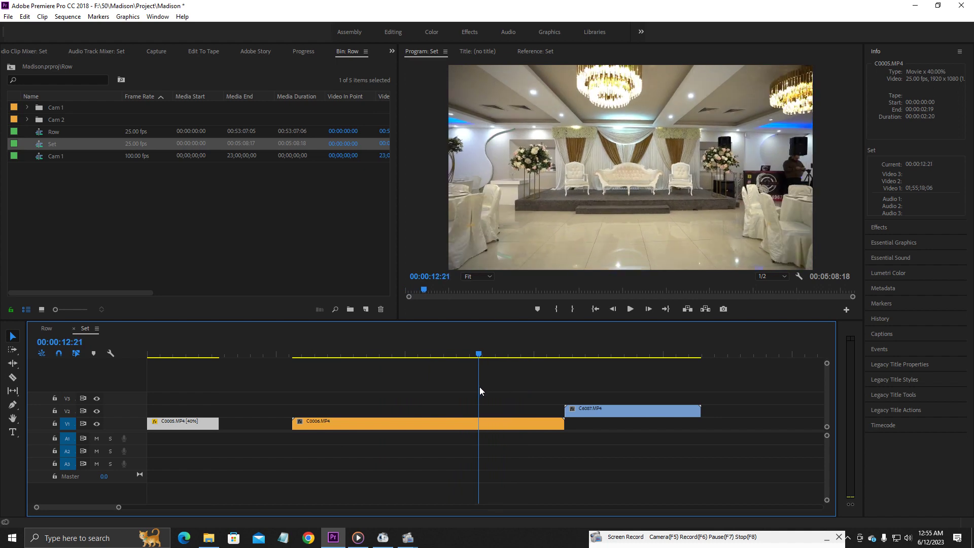
- Examine the opening frames of the C0006.MP4 clip in the sequence with a full-screen preview
drag(414, 395, 484, 410)
key(minus)
key(minus)
drag(498, 361, 424, 361)
key(equal)
key(equal)
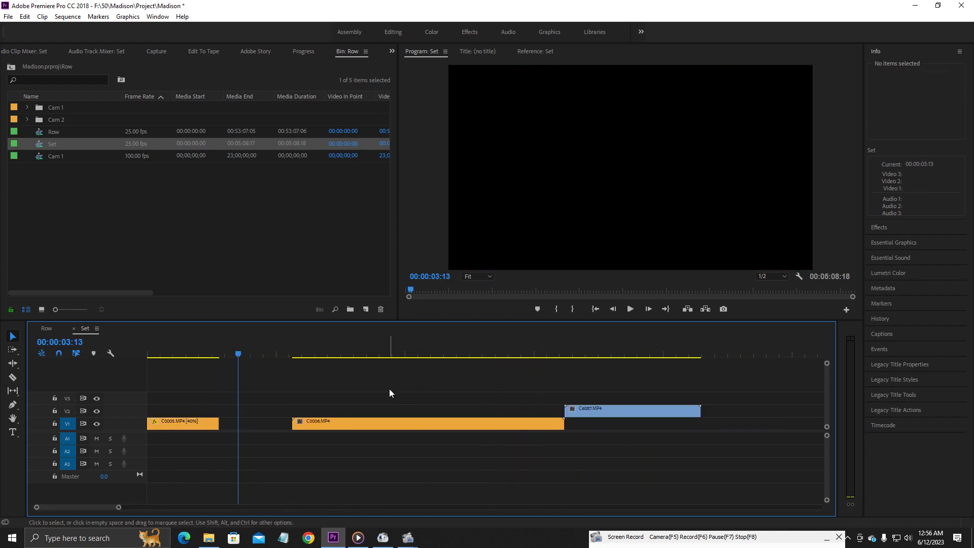
drag(304, 353, 309, 354)
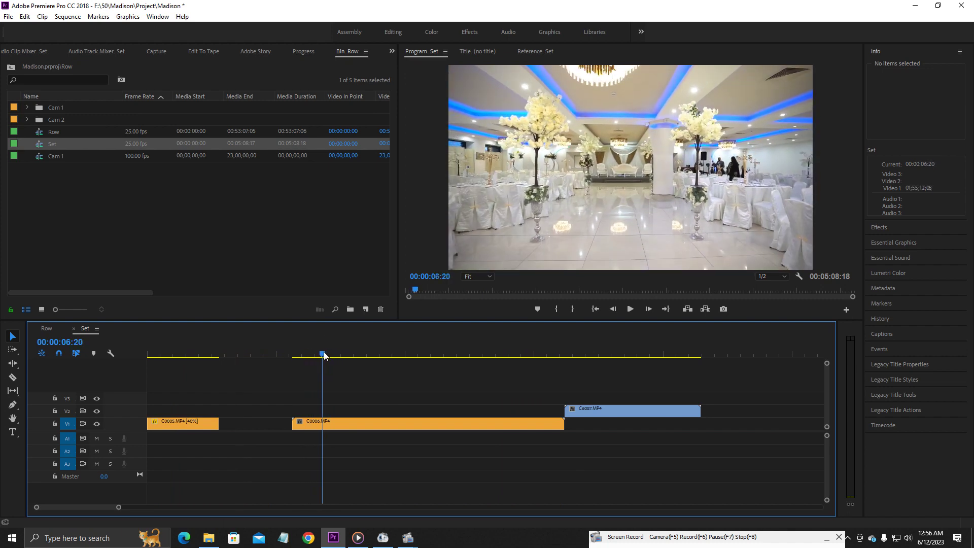
key(ctrl+grave)
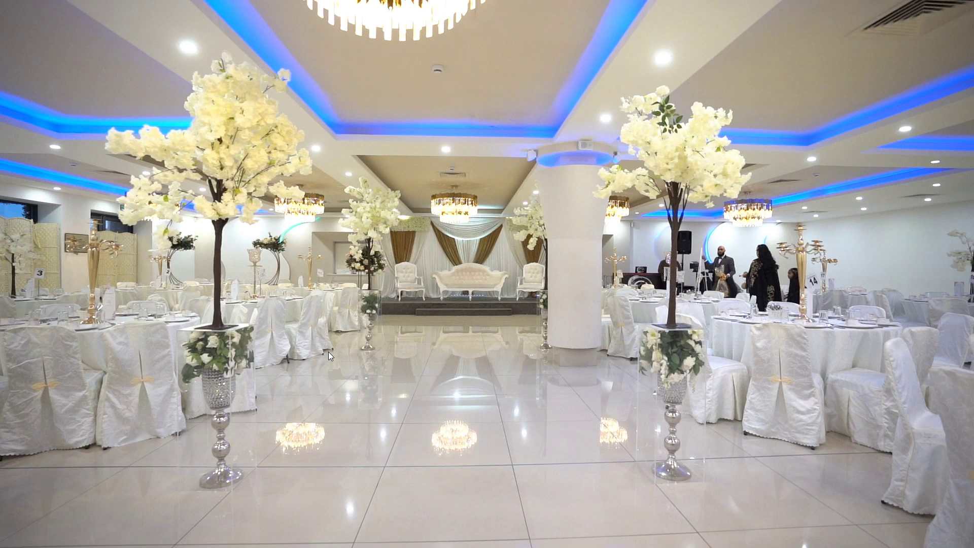
key(ctrl+grave)
- Ripple trim the start of the C0006.MP4 clip and cut its end back to 00:00:14:06
drag(328, 353, 442, 375)
key(q)
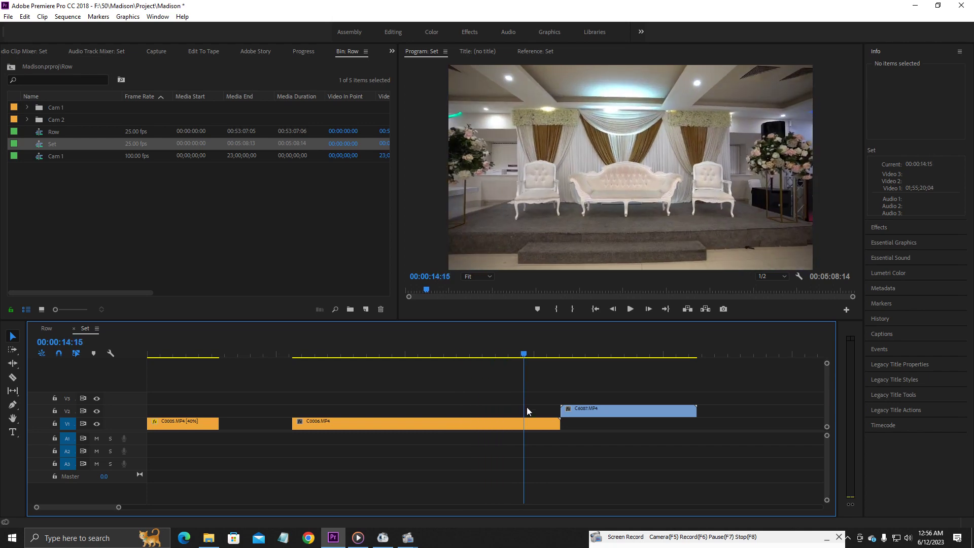
drag(527, 407, 514, 419)
key(w)
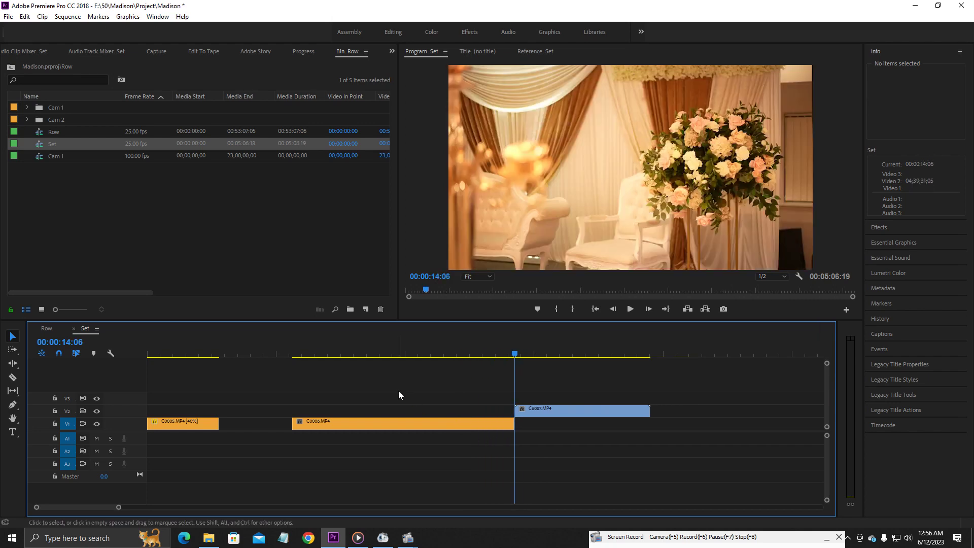
- Set the C0006.MP4 clip's speed to 50%, shifting the trailing clips, and play the slowed clip
drag(398, 395, 414, 434)
key(ctrl+r)
text(50)
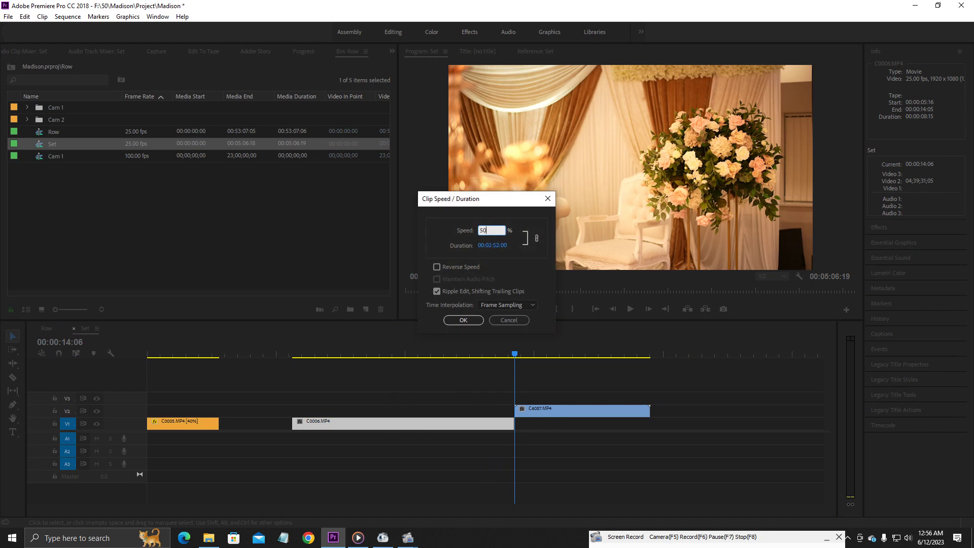
key(Return)
key(space)
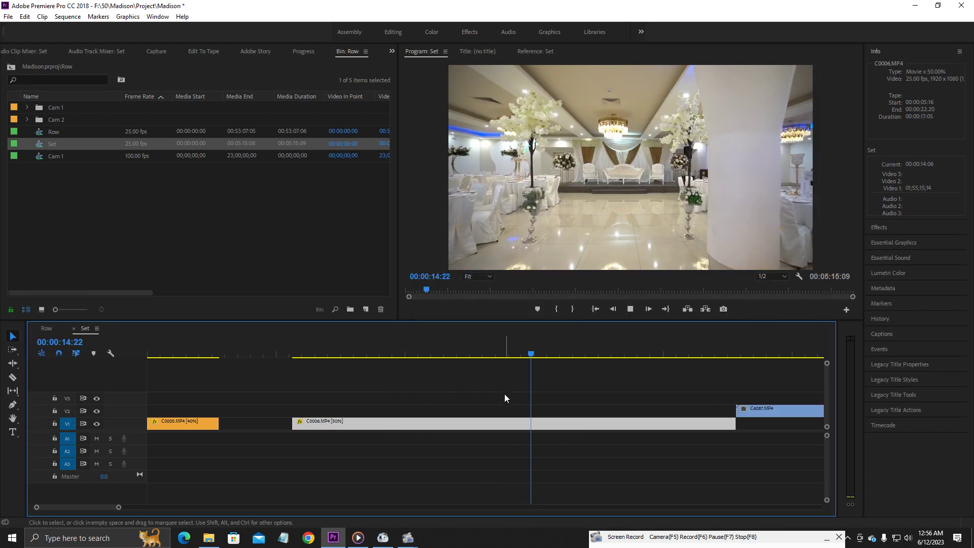
key(minus)
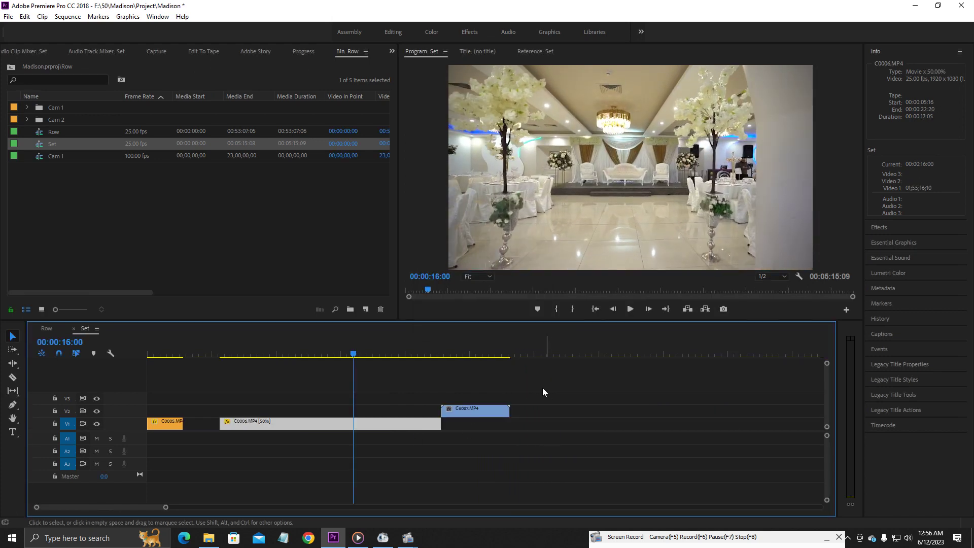
- Ripple trim the start of the C6087.MP4 clip and cut its end back to 00:00:26:04
click(452, 351)
drag(453, 346, 486, 343)
key(q)
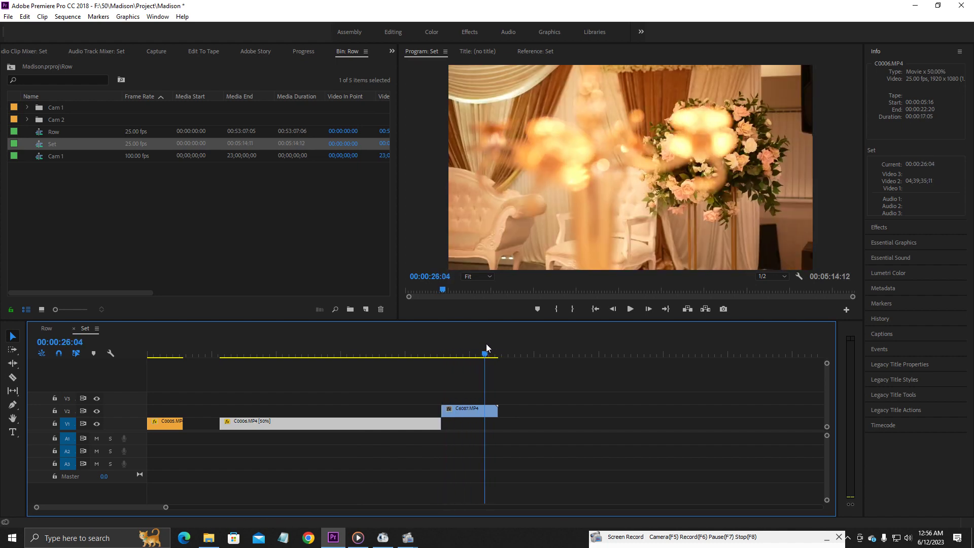
key(w)
- Set the C6087.MP4 clip's speed to 50% with the trailing clips shifted, and target track V2
drag(464, 386, 475, 416)
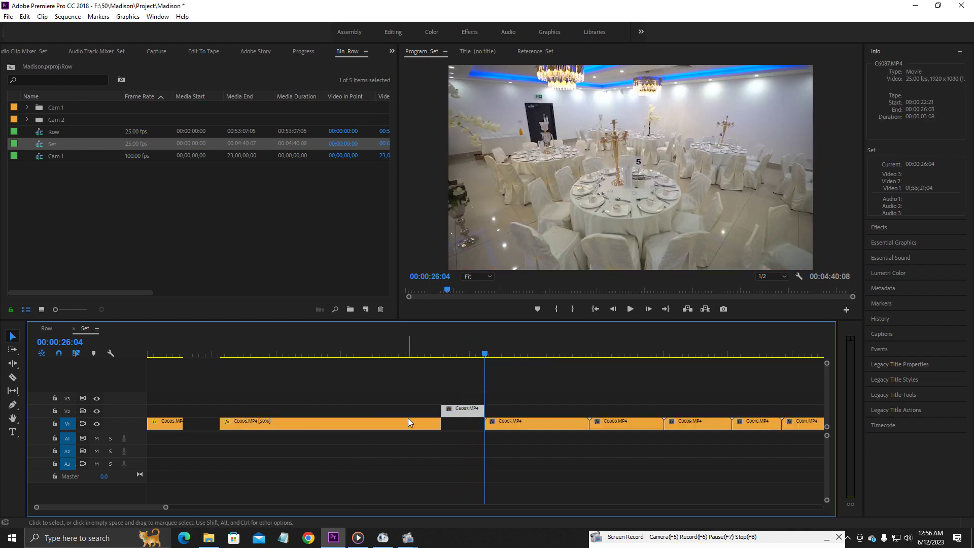
key(ctrl+r)
text(50)
key(Return)
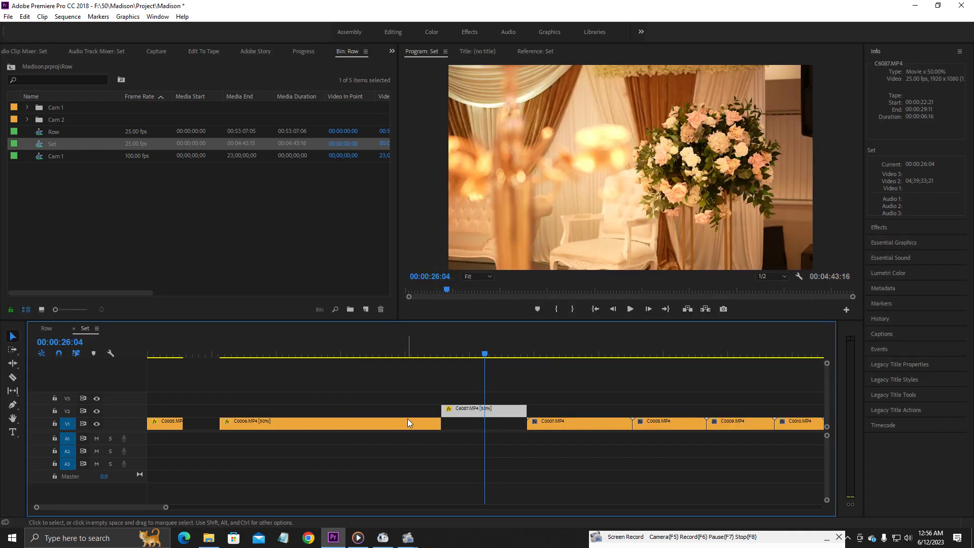
click(71, 412)
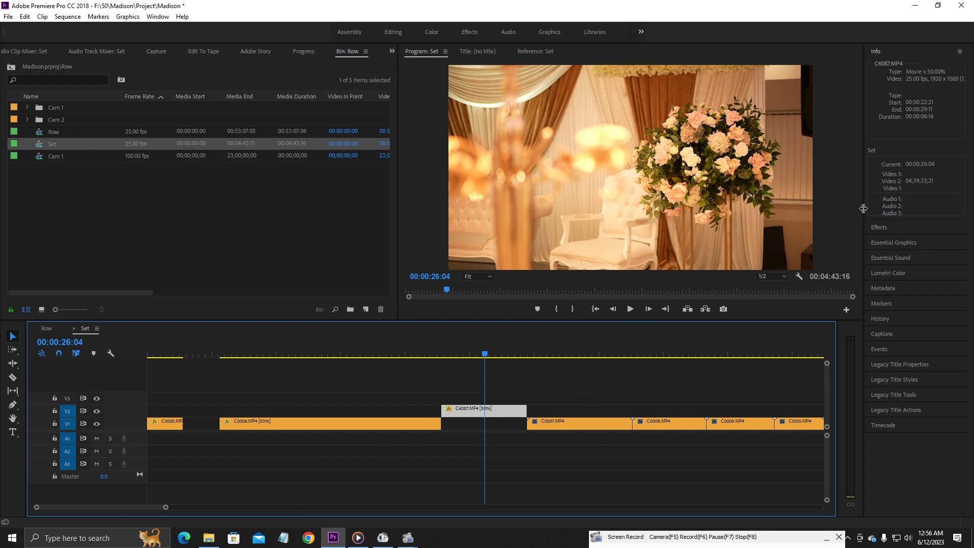
- Correct the C6087.MP4 clip's Lumetri color with temperature about -77.4, tint about 4.4 and exposure about 0.4
drag(863, 208, 779, 208)
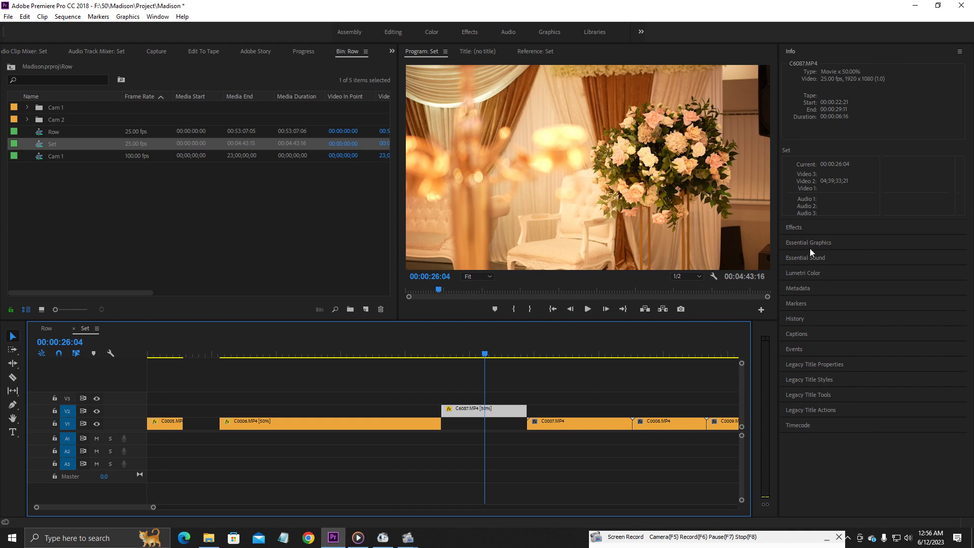
click(812, 272)
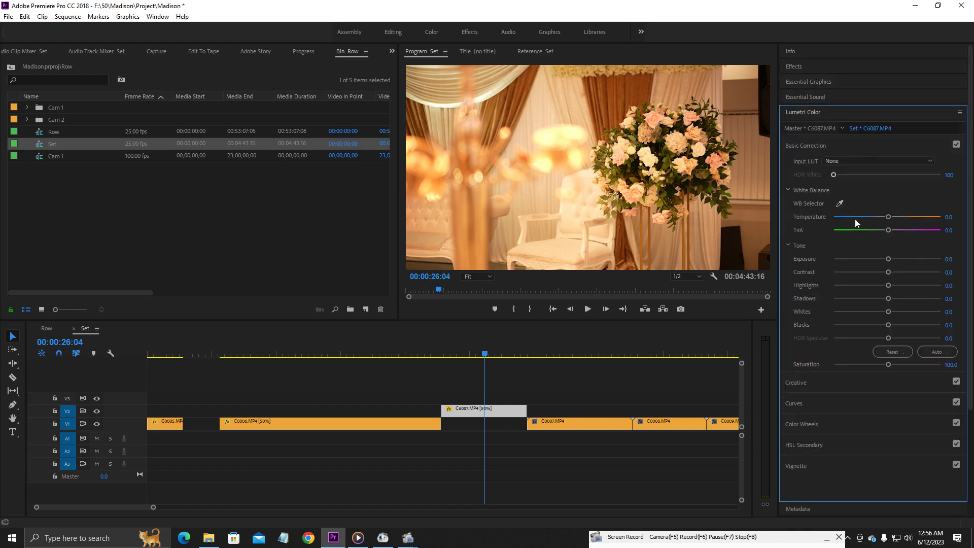
click(717, 225)
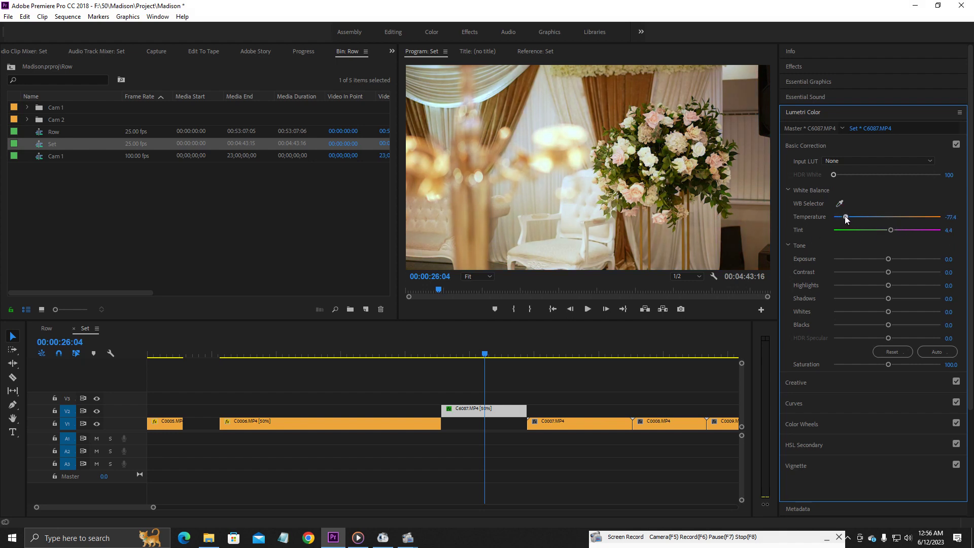
- Move the C6087.MP4 clip down to track V1 and close the gap between the C0005.MP4 and C0006.MP4 clips
click(482, 420)
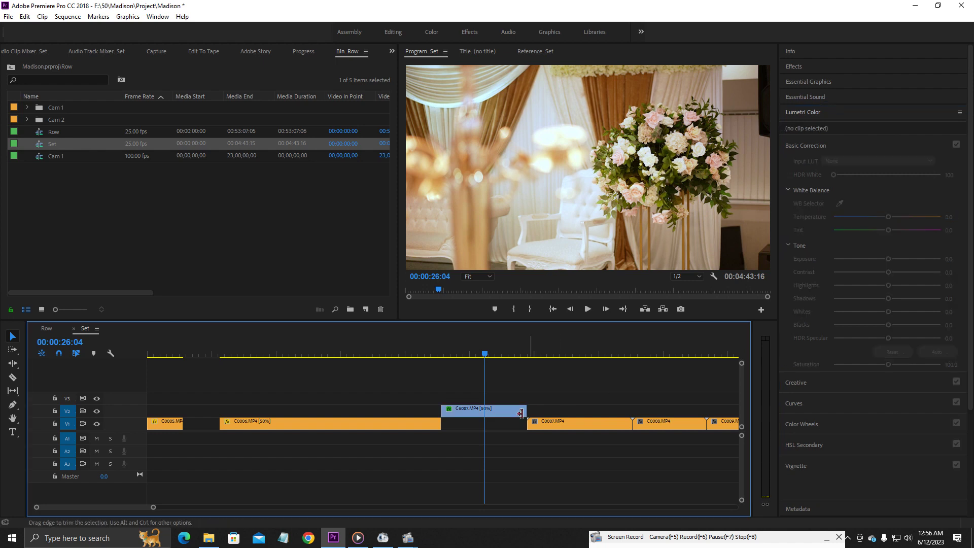
drag(482, 419, 482, 422)
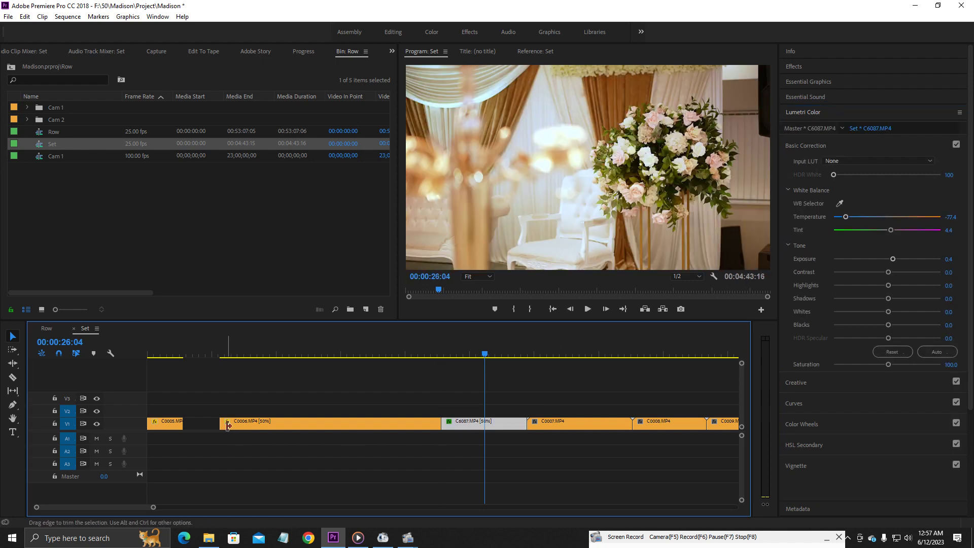
click(206, 428)
key(Delete)
- Shift C0007.MP4 and all clips after it later in the sequence, opening a gap after C6087.MP4
drag(518, 355, 537, 357)
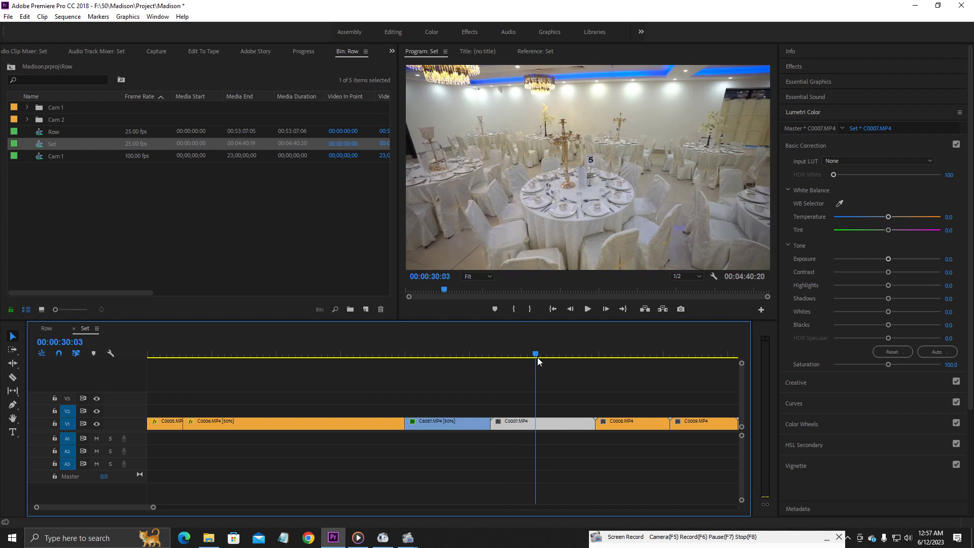
key(a)
drag(547, 422, 629, 429)
key(minus)
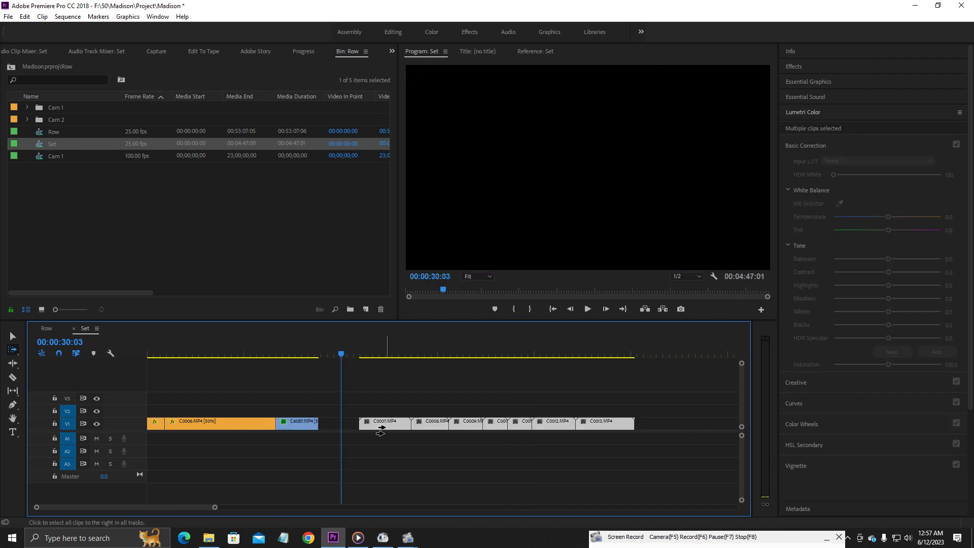
drag(376, 424, 468, 425)
key(minus)
key(minus)
key(equal)
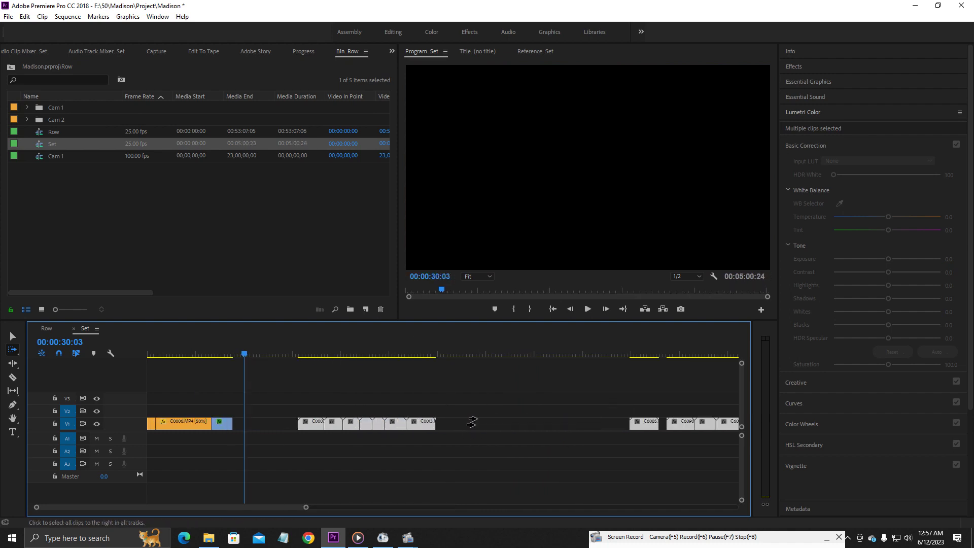
- Ripple trim the unwanted start and end of the C0007.MP4 clip
drag(337, 355, 295, 354)
key(equal)
key(equal)
key(equal)
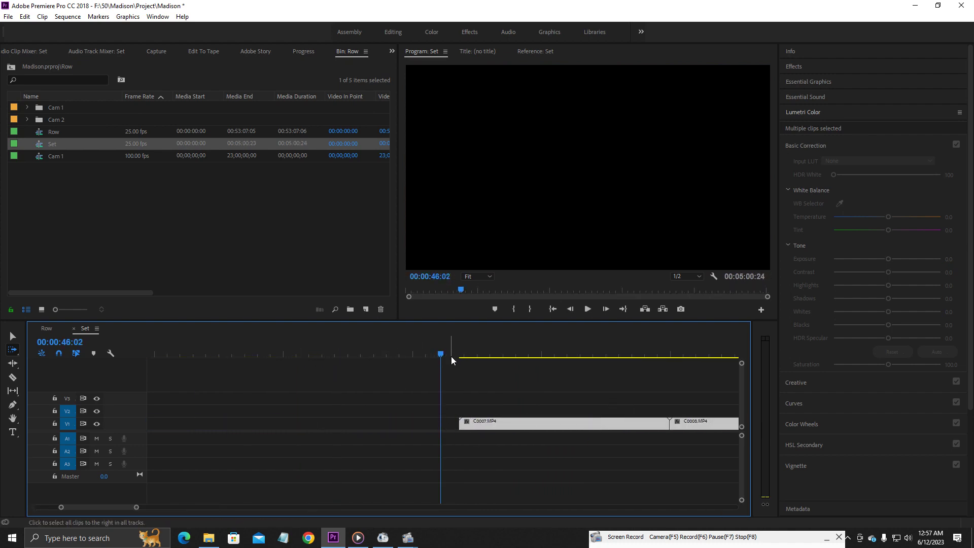
drag(455, 355, 596, 340)
key(q)
click(444, 364)
key(v)
key(w)
- Ripple trim the start of the C0008.MP4 clip and cut its end back to 00:00:55:17
scroll(517, 380, down, 3)
drag(495, 354, 580, 339)
key(q)
key(w)
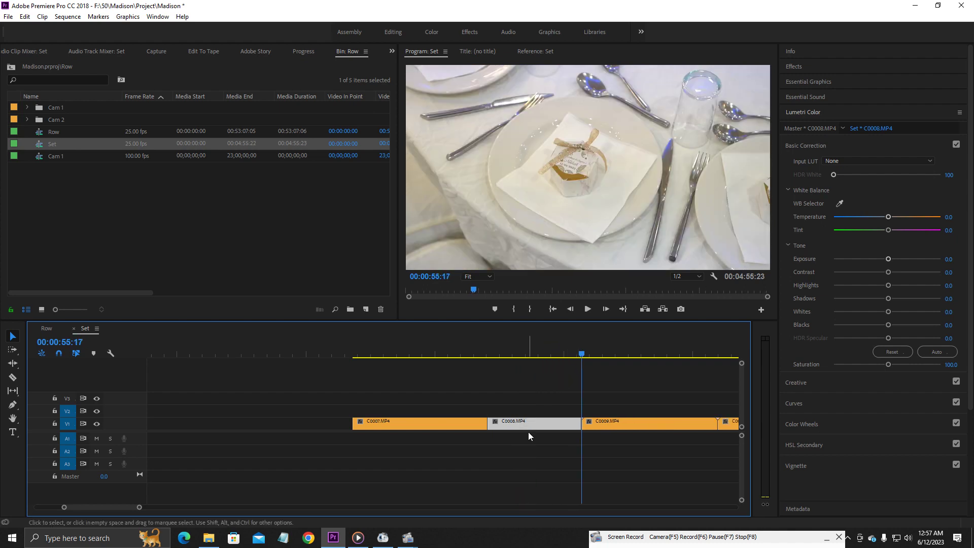
- Set the C0008.MP4 clip's speed to 50%, shifting the trailing clips
key(ctrl+r)
text(50)
key(Return)
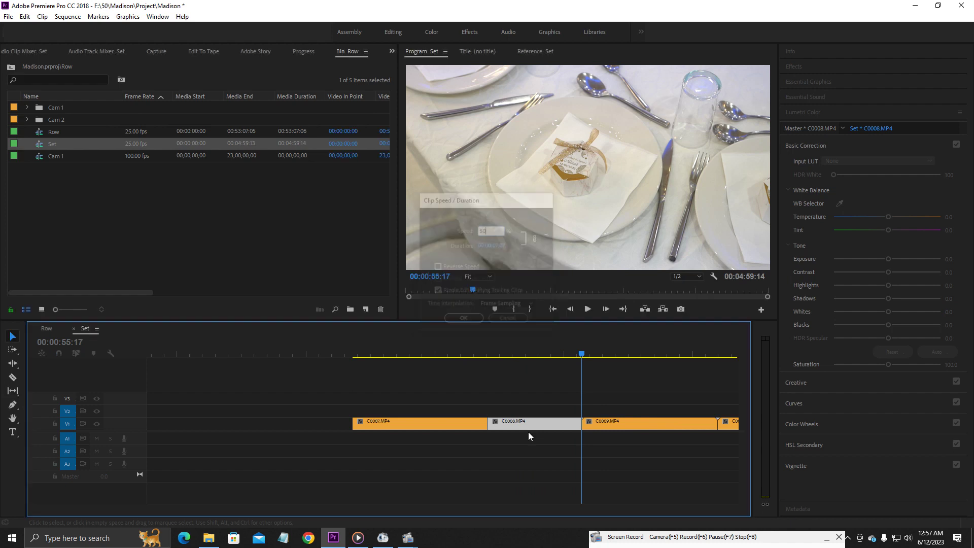
- Set the C0007.MP4 clip's speed to 50%, shifting the trailing clips
drag(425, 404, 432, 437)
key(ctrl+r)
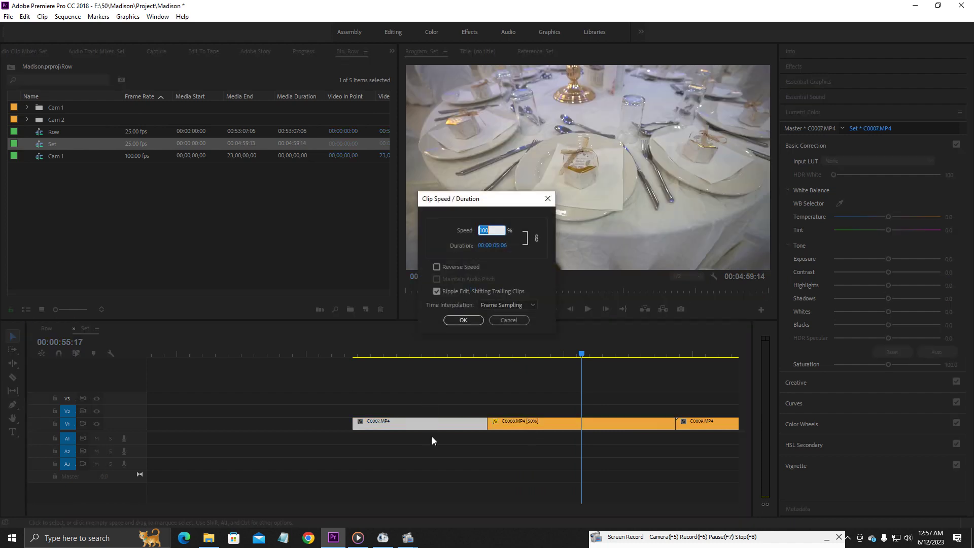
text(50)
key(Return)
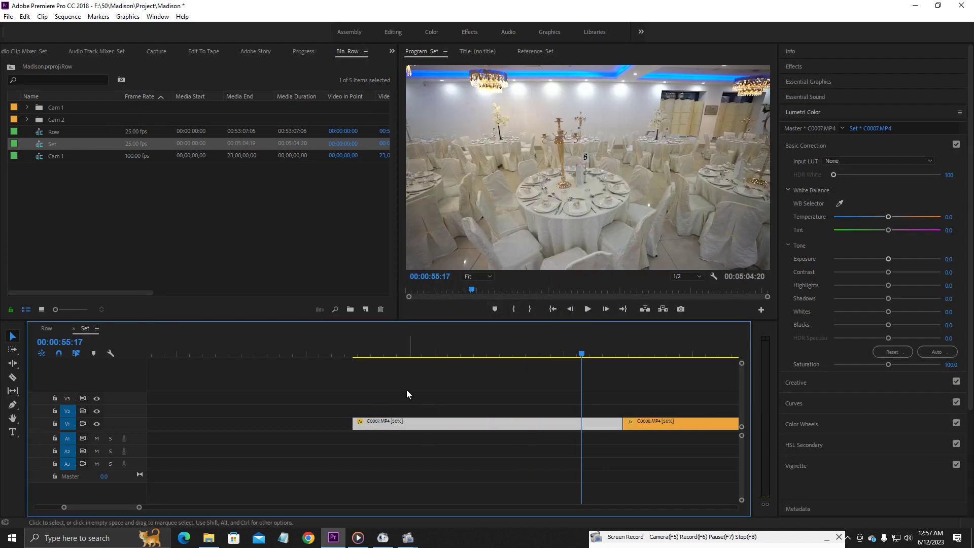
- Play the C0007.MP4 clip, set its speed to 60% and review the playback
click(367, 351)
key(space)
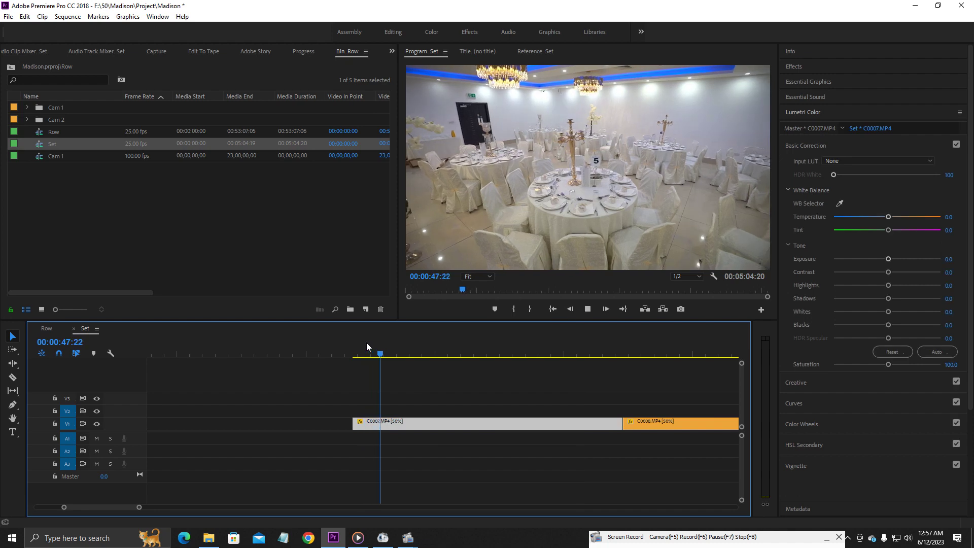
key(ctrl+r)
text(60)
key(Return)
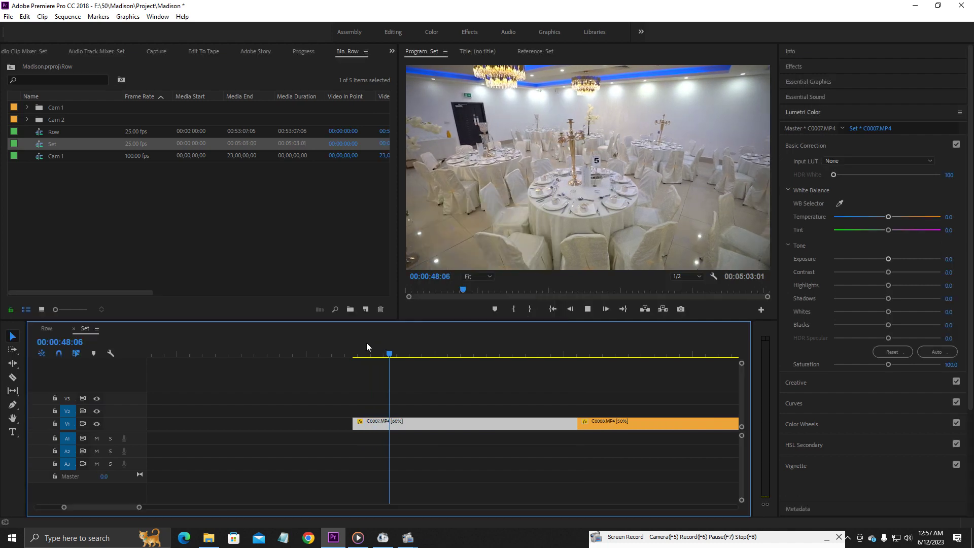
key(space)
key(minus)
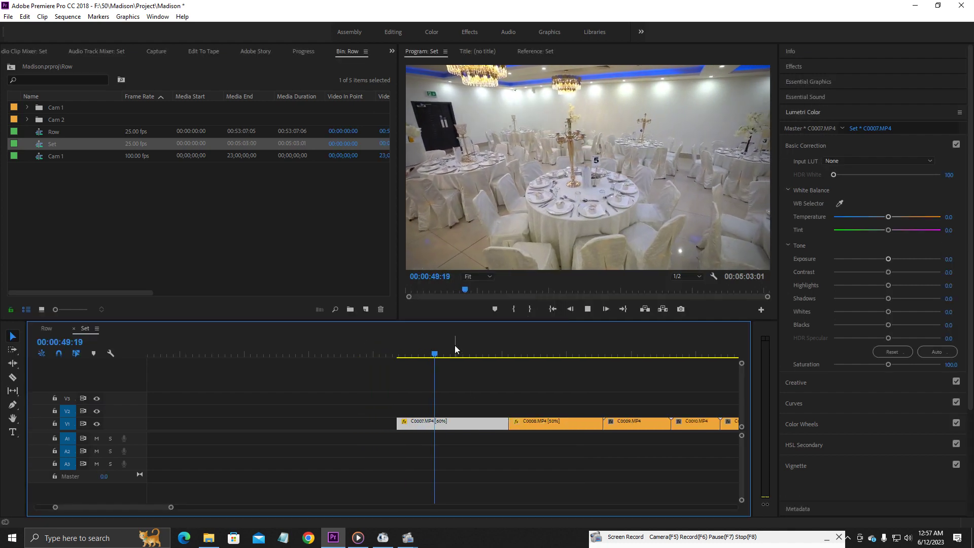
key(minus)
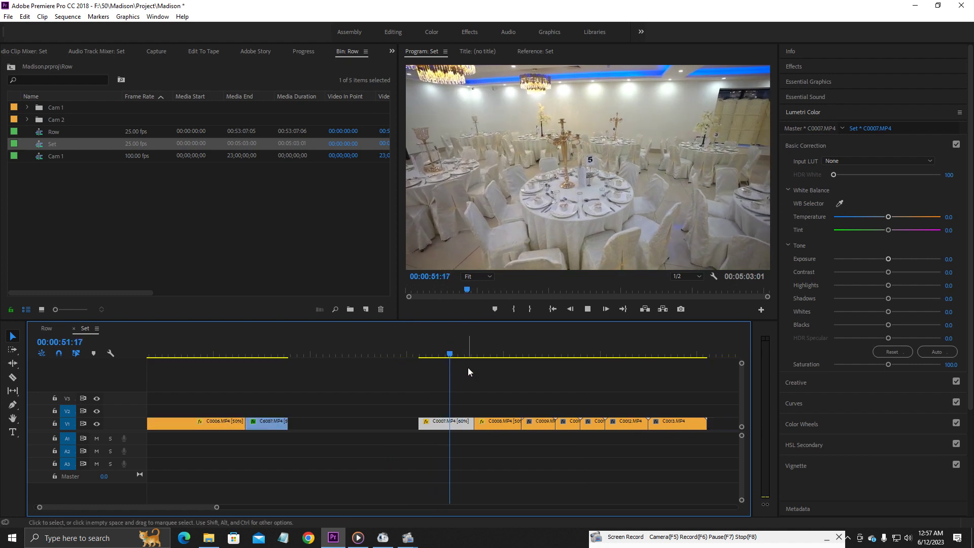
key(equal)
key(equal)
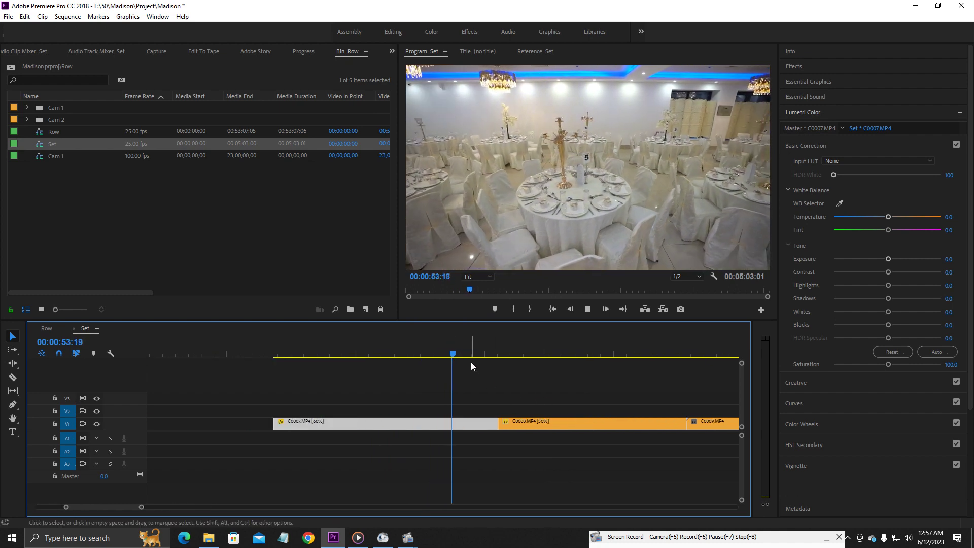
- Ripple trim the unwanted start and end of the C0009.MP4 clip
drag(519, 345, 590, 354)
key(minus)
click(578, 339)
key(q)
key(w)
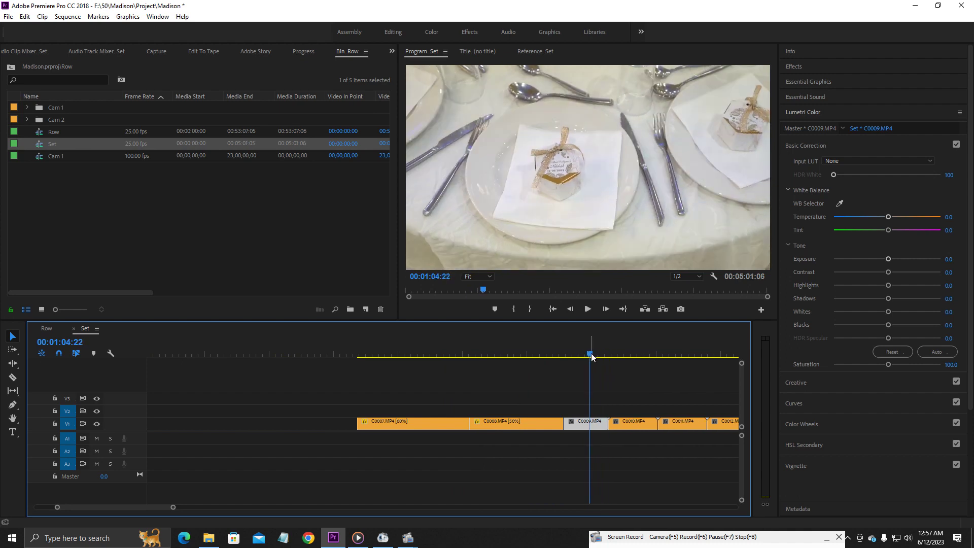
- Set the C0009.MP4 clip's speed to 50%, play it and ripple trim its end
key(ctrl+r)
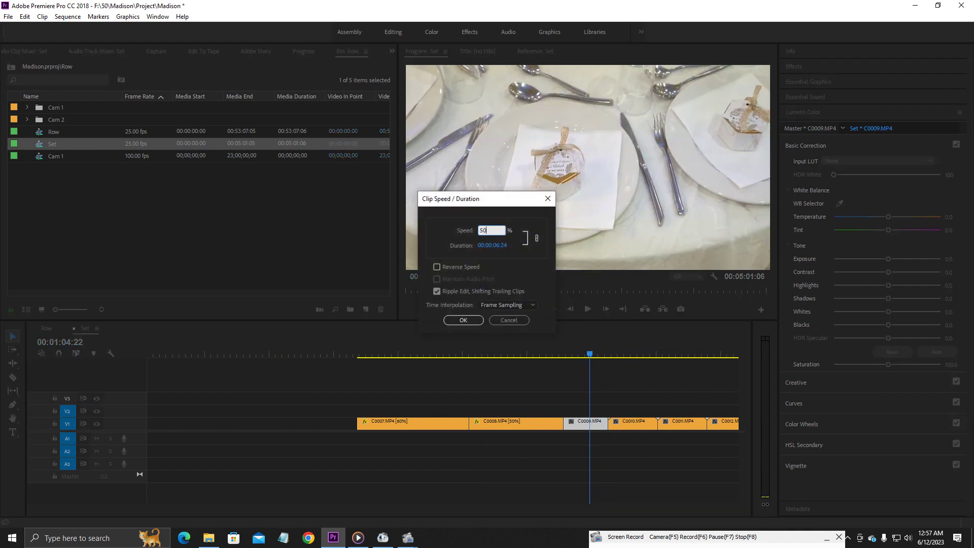
key(Return)
click(571, 353)
key(space)
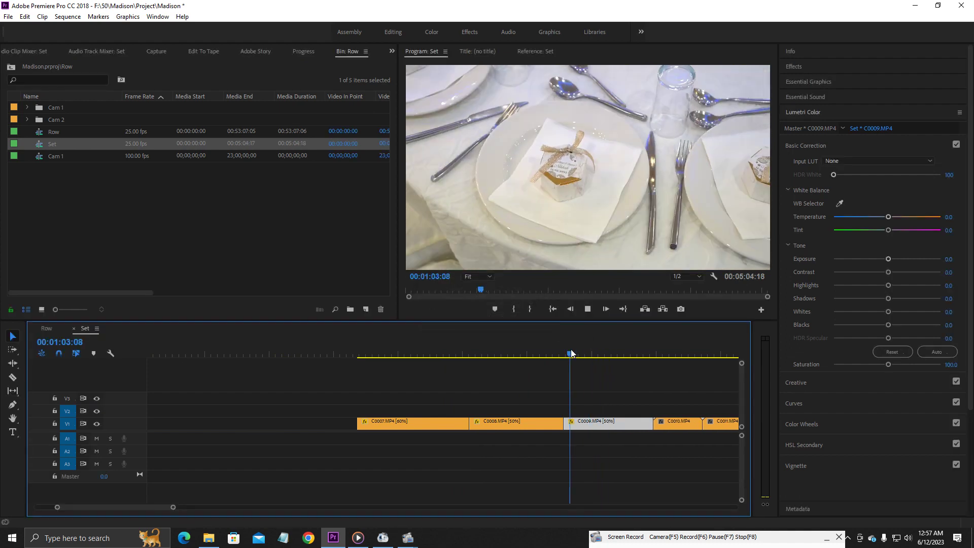
drag(577, 358, 635, 355)
key(w)
click(658, 354)
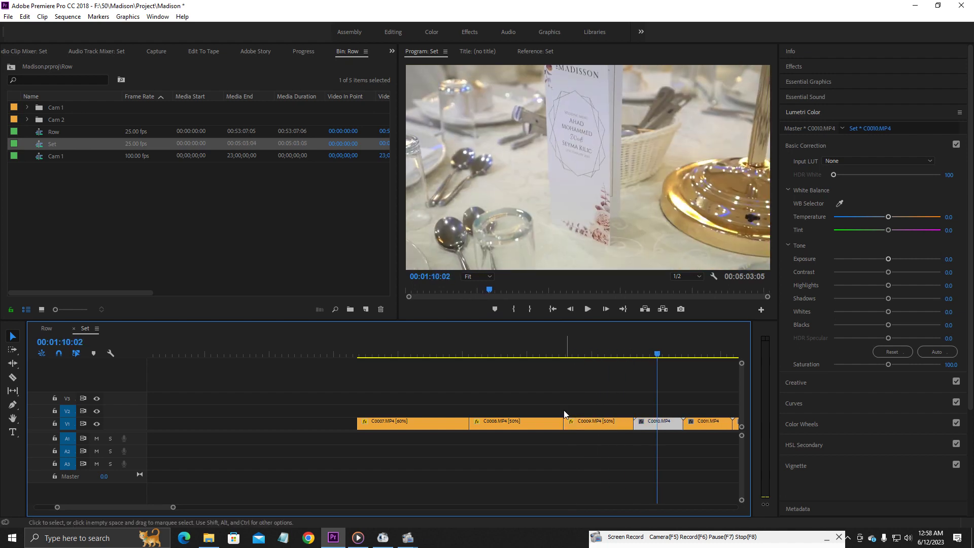
- Select the C0007.MP4, C0008.MP4 and C0009.MP4 clips together and shift them earlier on track V1
drag(575, 398, 345, 433)
key(minus)
key(minus)
key(minus)
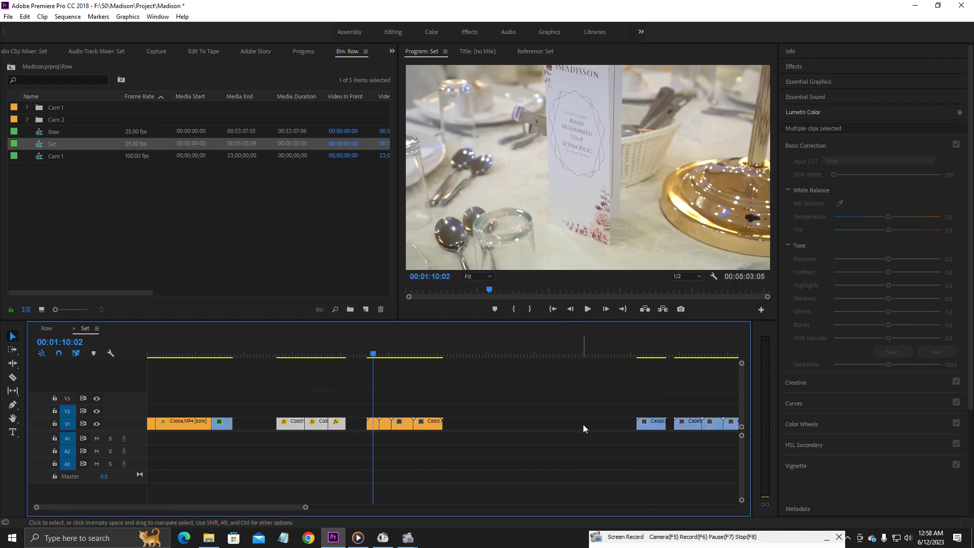
- Review the remaining clips and move the C6085.MP4 clip up to track V2 near the end of C0009.MP4
click(382, 353)
drag(387, 349, 434, 339)
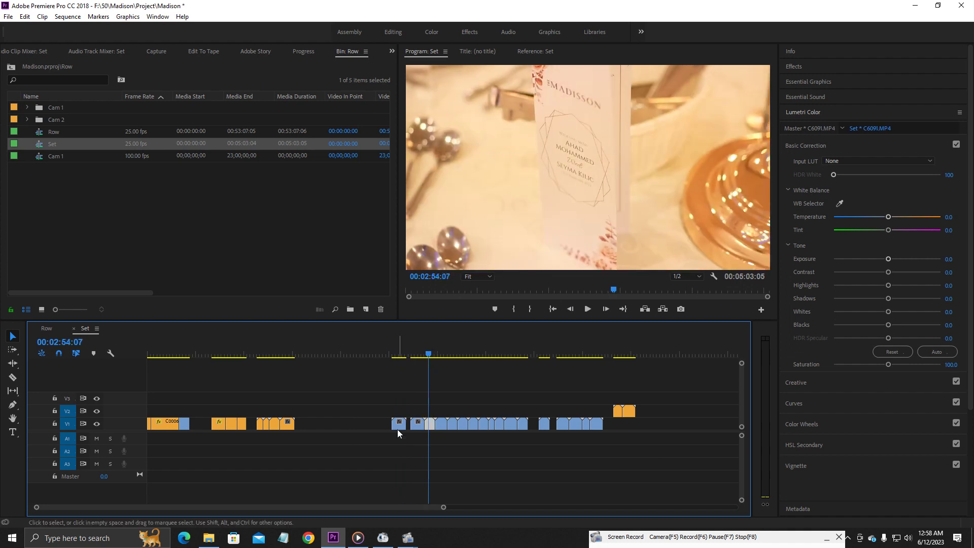
drag(397, 429, 248, 411)
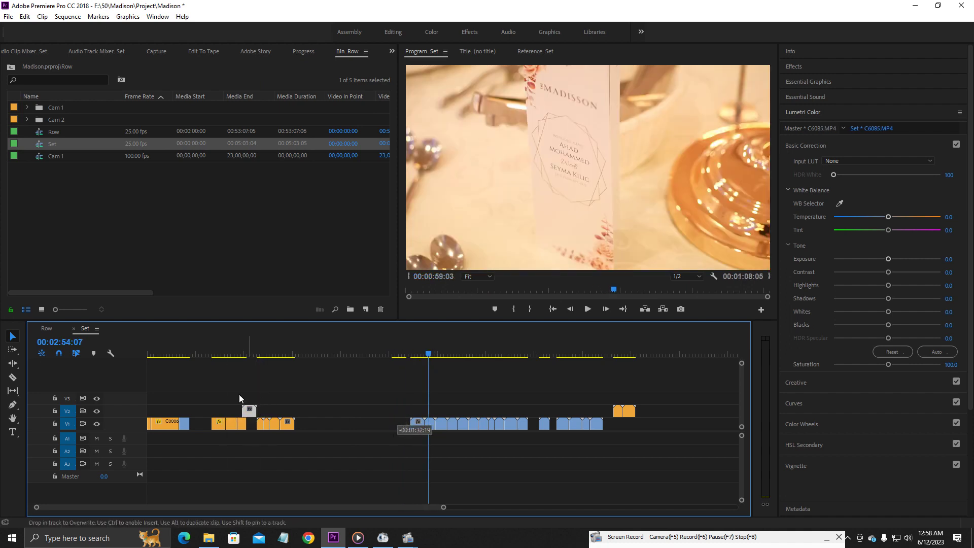
- Shift the C0007.MP4, C0008.MP4, C0009.MP4 and C6085.MP4 clips earlier to directly follow the C6087.MP4 clip
click(236, 350)
drag(237, 351, 224, 350)
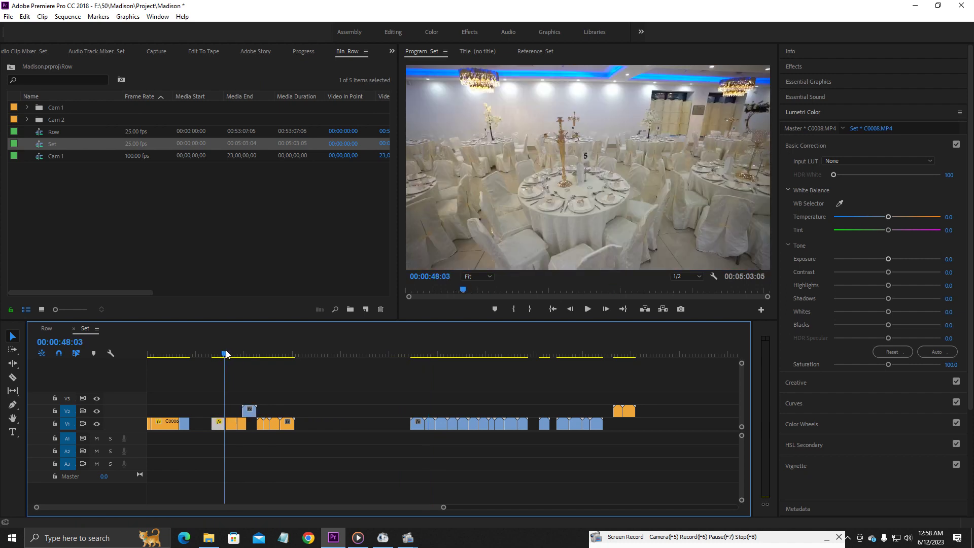
drag(201, 402, 237, 417)
click(228, 420)
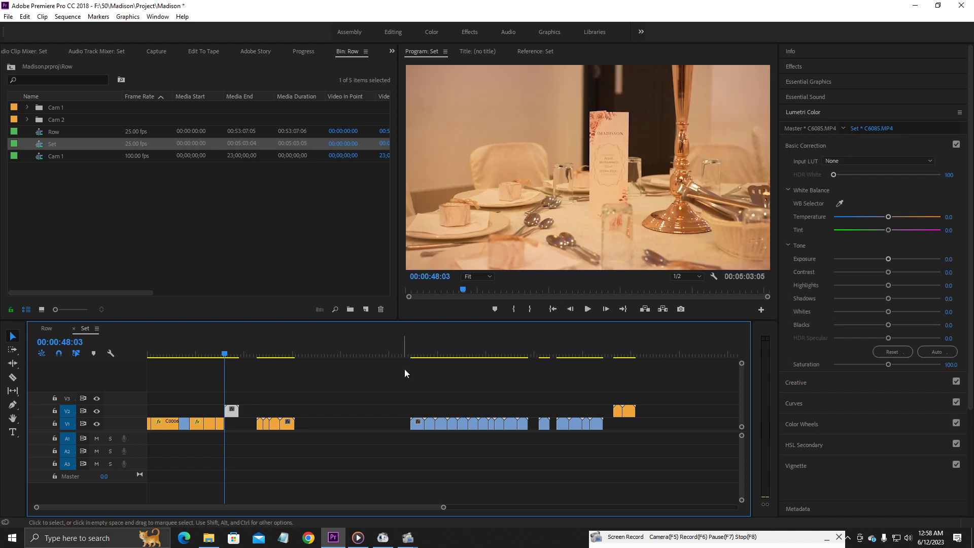
- Move the C6090.MP4 clip to track V2 above the C0010.MP4 clip
drag(414, 347, 274, 372)
drag(321, 401, 285, 426)
drag(416, 424, 265, 411)
- Ripple trim the unwanted start and end of the C6085.MP4 clip
click(226, 345)
key(=)
key(=)
key(=)
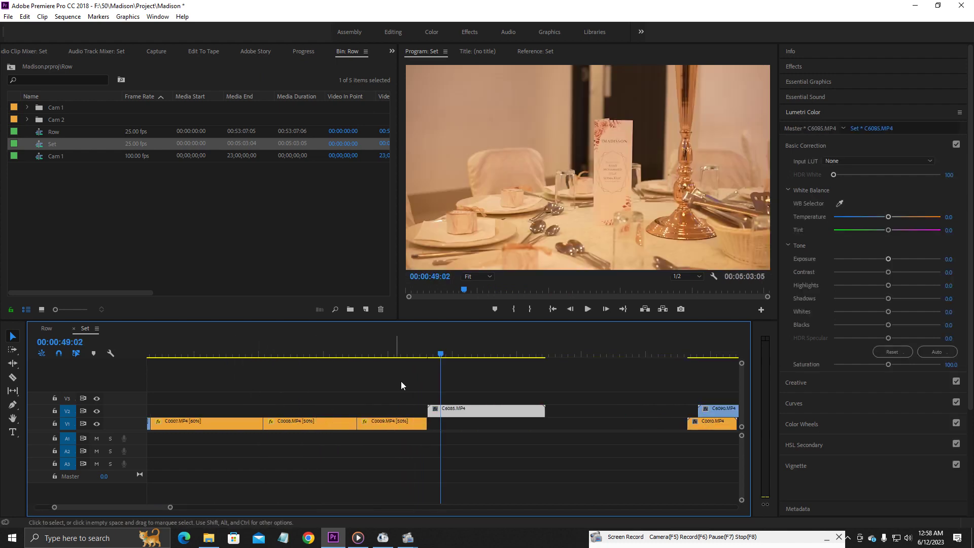
drag(449, 345, 488, 338)
key(q)
click(444, 350)
key(w)
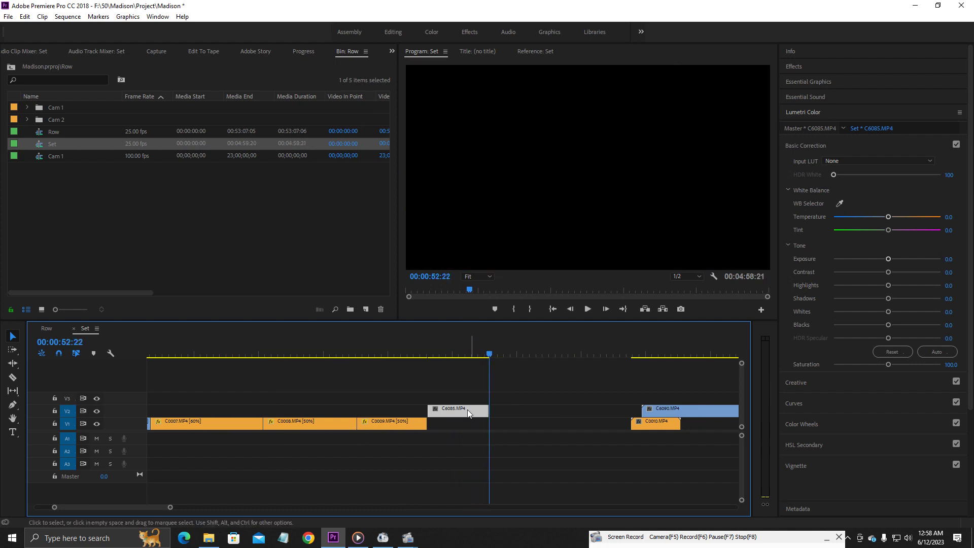
- Move the C6085.MP4 clip down to track V1 and set its speed to 50%
drag(458, 378, 509, 424)
key(ctrl+r)
text(50)
key(Return)
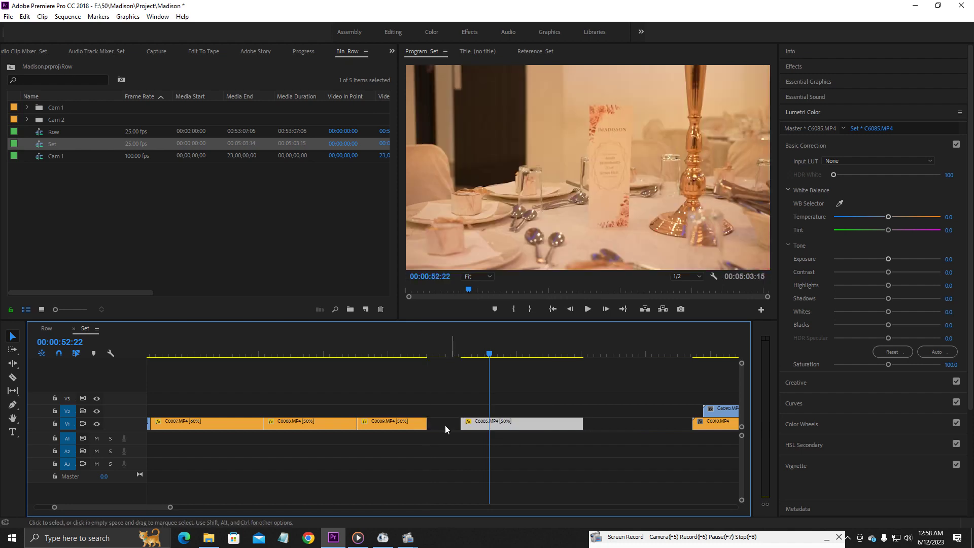
- Ripple delete the gap between the C0009.MP4 and C6085.MP4 clips on track V1
click(442, 425)
key(Delete)
key(Delete)
key(minus)
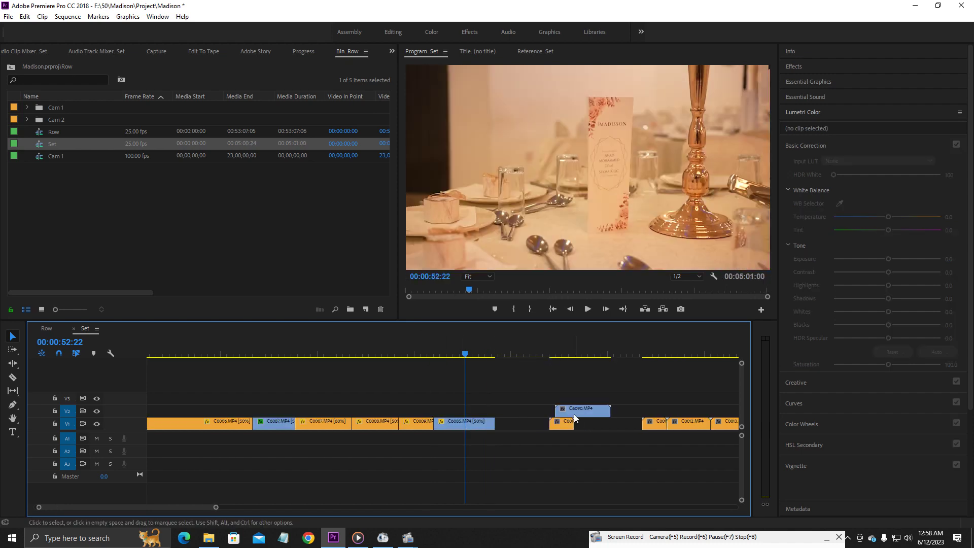
- Move the C0010.MP4 clip to just before C6090.MP4 and ripple trim its unwanted start and end
drag(546, 426, 527, 425)
click(538, 354)
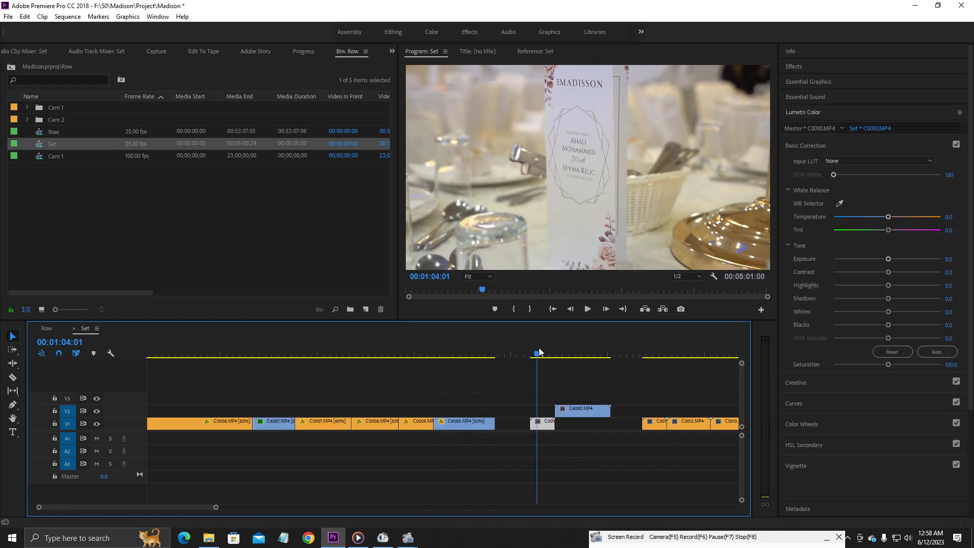
mouse_move(541, 351)
mouse_down()
mouse_move(576, 340)
mouse_move(529, 350)
mouse_up()
key(equal)
key(equal)
drag(455, 354, 490, 337)
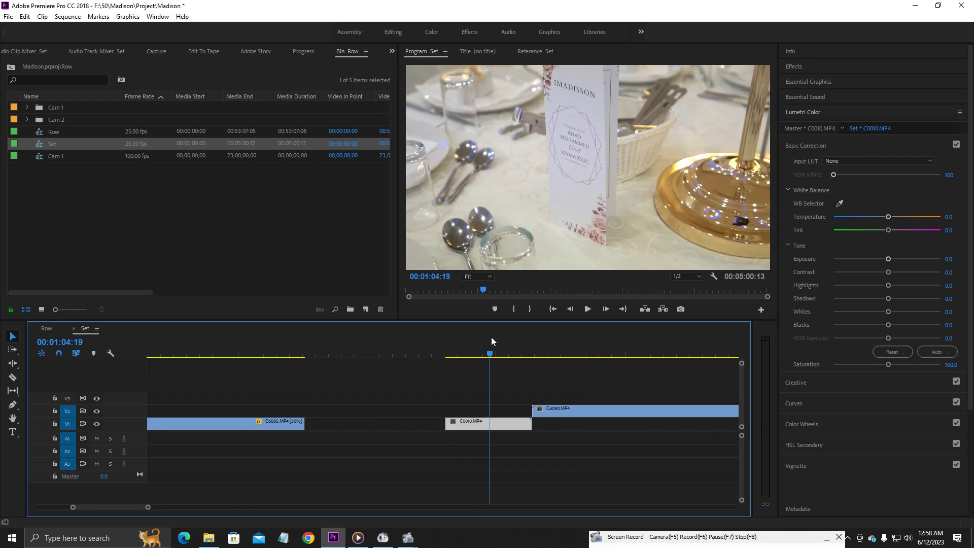
click(474, 420)
key(w)
- Try the C0010.MP4 clip at 50% speed and play it
key(ctrl+r)
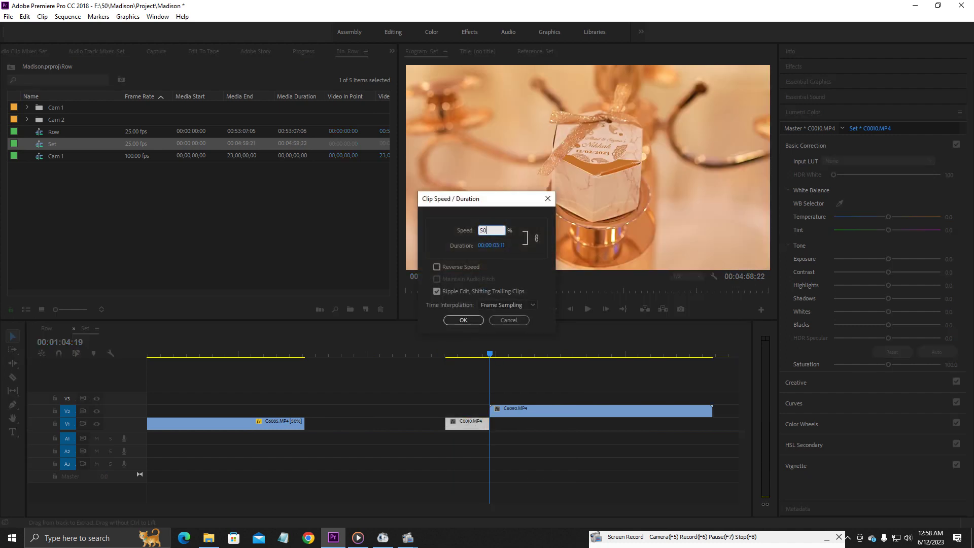
text(50)
key(Return)
key(space)
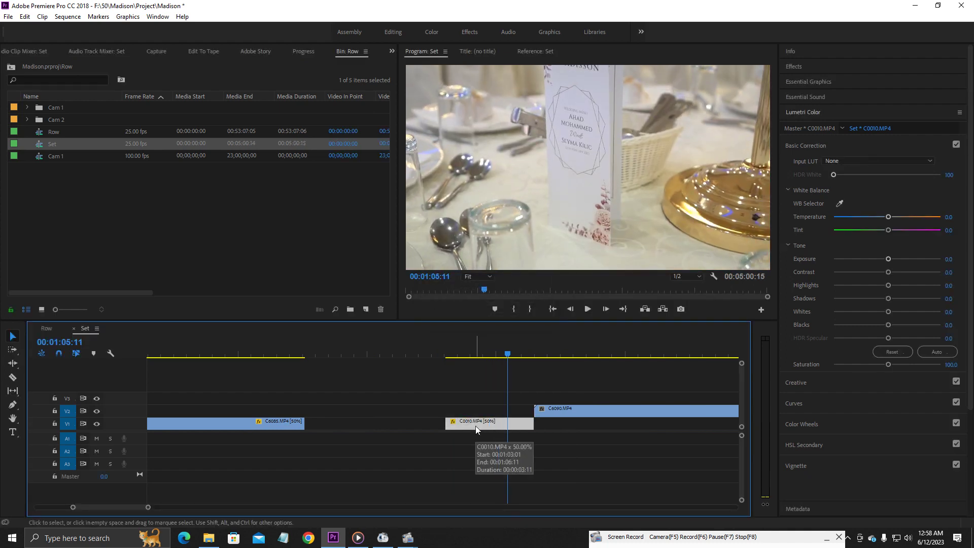
- Set the C0010.MP4 clip's speed to 40% and move it directly after the C6085.MP4 clip
key(ctrl+r)
text(40)
key(Return)
key(space)
key(minus)
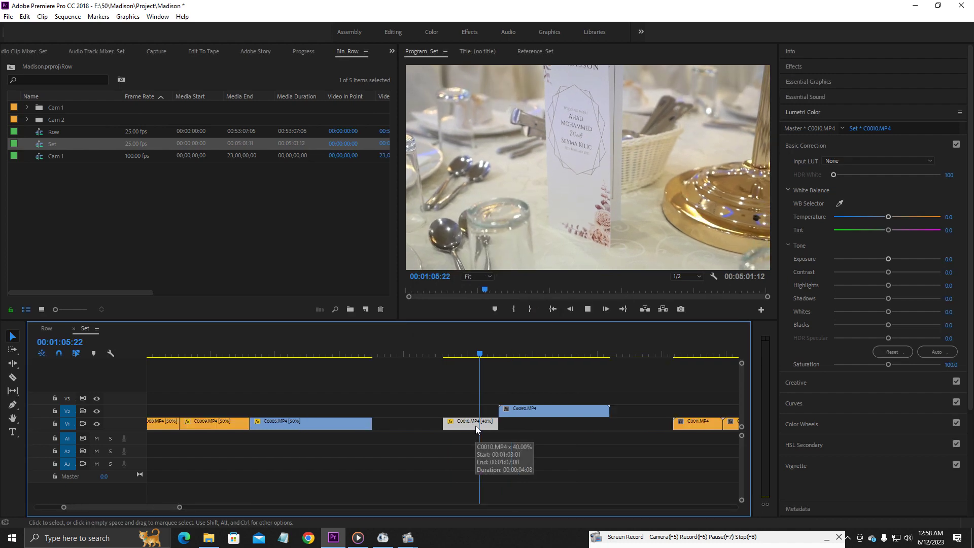
drag(476, 426, 406, 426)
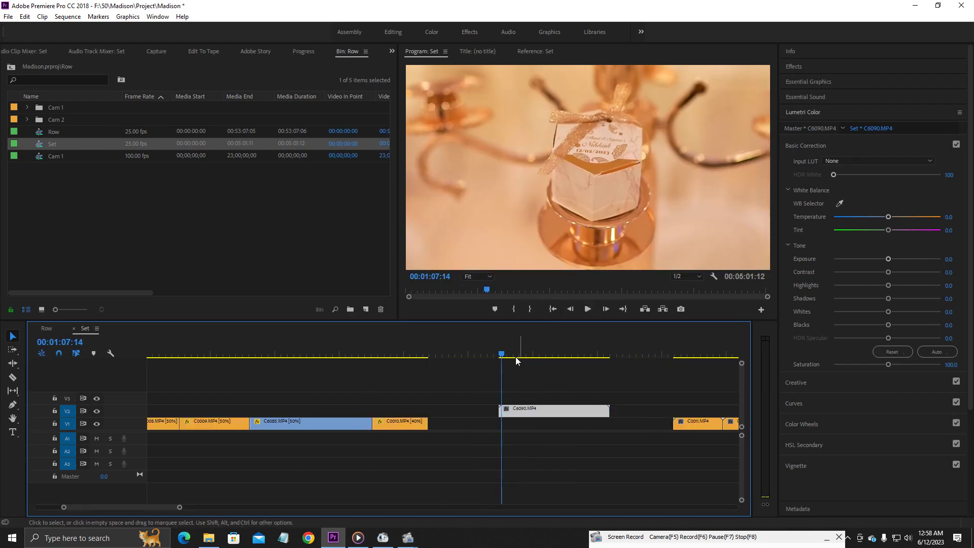
- Ripple trim the unwanted start and end of the C6090.MP4 clip
drag(516, 356, 549, 343)
key(q)
click(520, 349)
key(w)
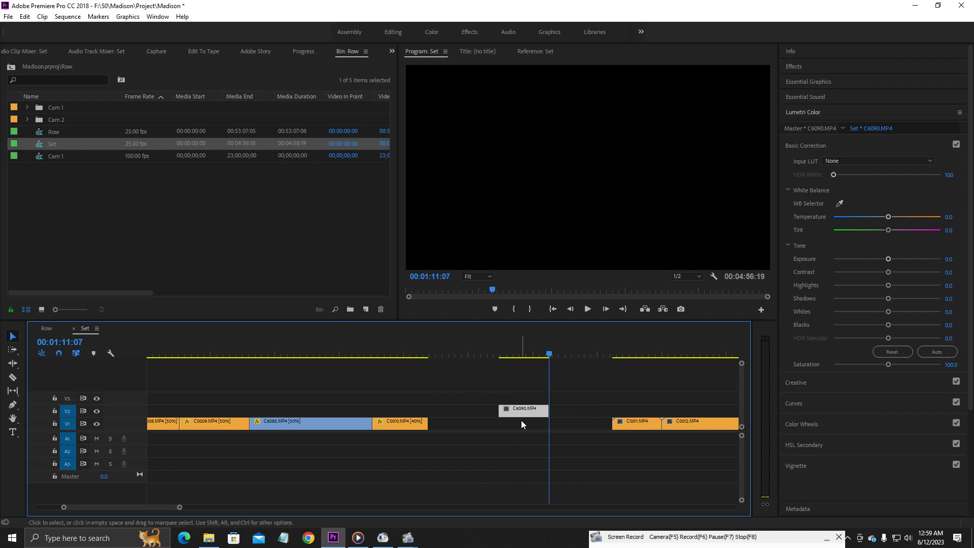
- Set the C6090.MP4 clip's speed to 50%, play it and trim its end
key(ctrl+r)
text(50)
key(Return)
key(space)
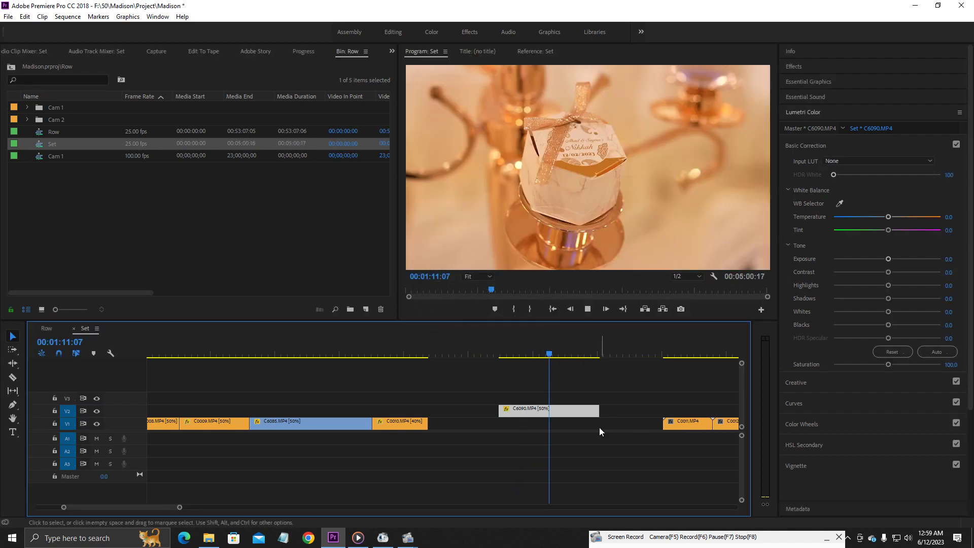
drag(599, 412, 577, 412)
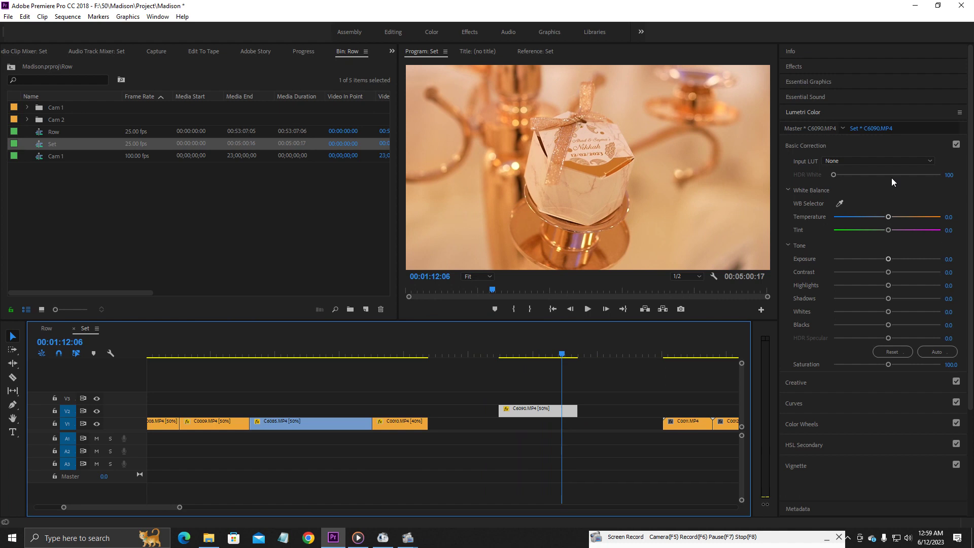
- White-balance the C6090.MP4 clip by sampling its pale background, with the temperature at -66.0
click(840, 203)
click(744, 196)
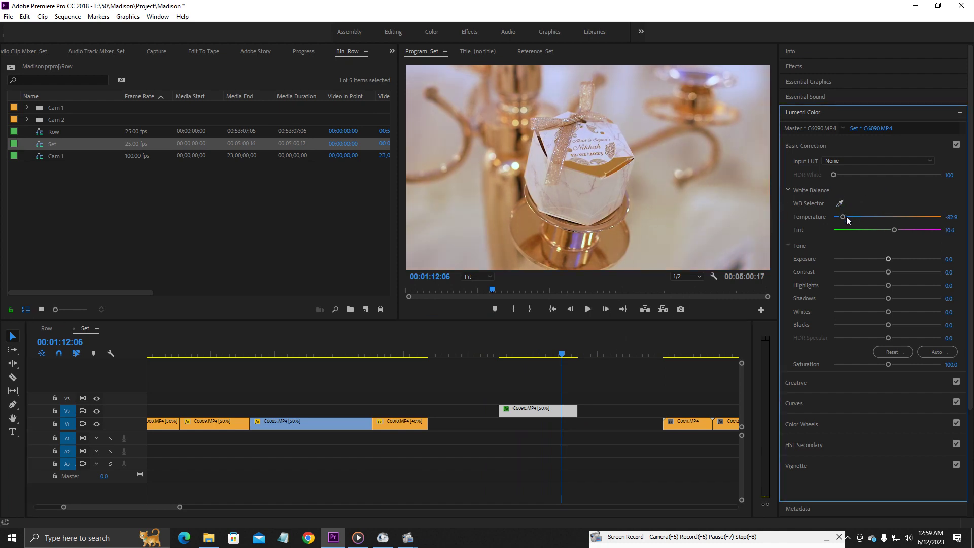
- Set the C0010.MP4 clip's temperature to 10.4 and its exposure to 0.3
drag(466, 354, 401, 353)
drag(888, 217, 893, 217)
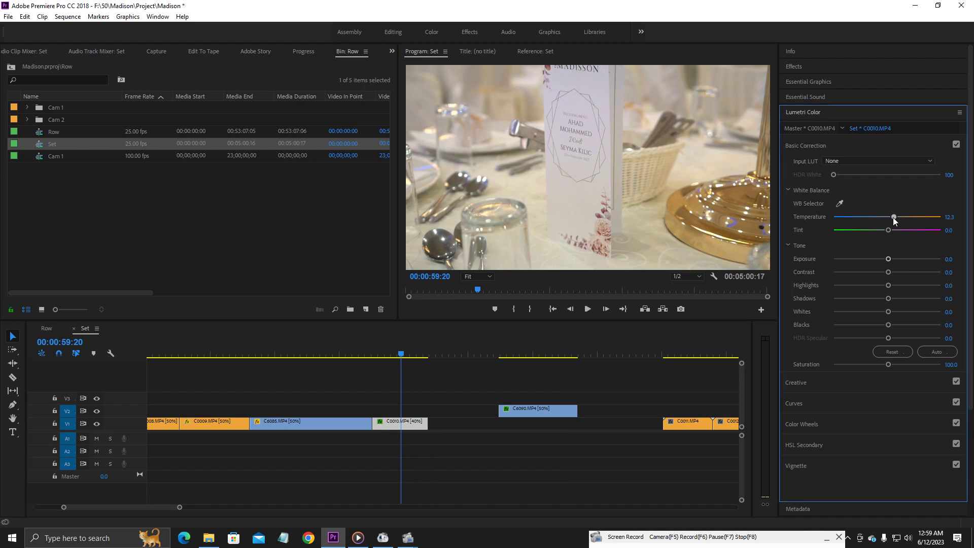
drag(890, 258, 892, 257)
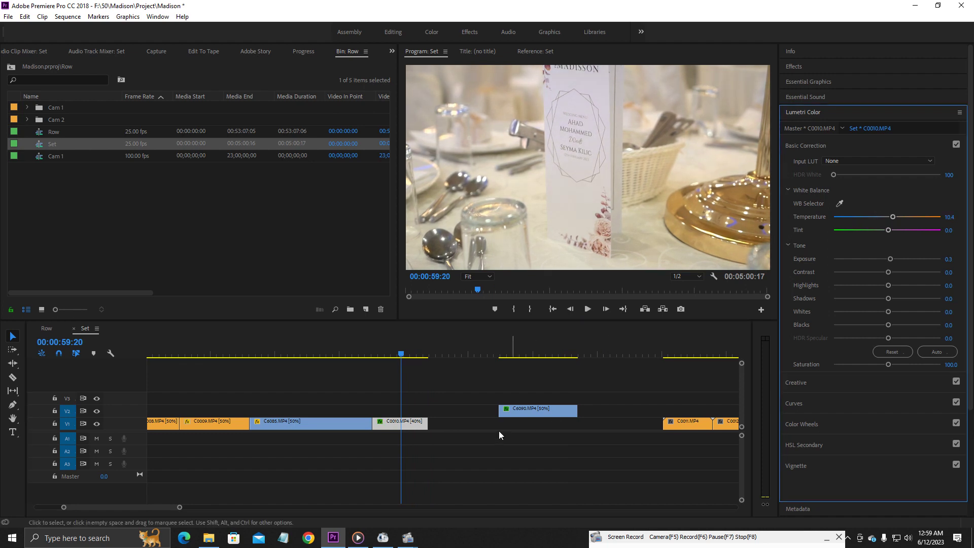
- Move the C6090.MP4 clip down to track V1 directly after C0010.MP4
drag(516, 410, 451, 427)
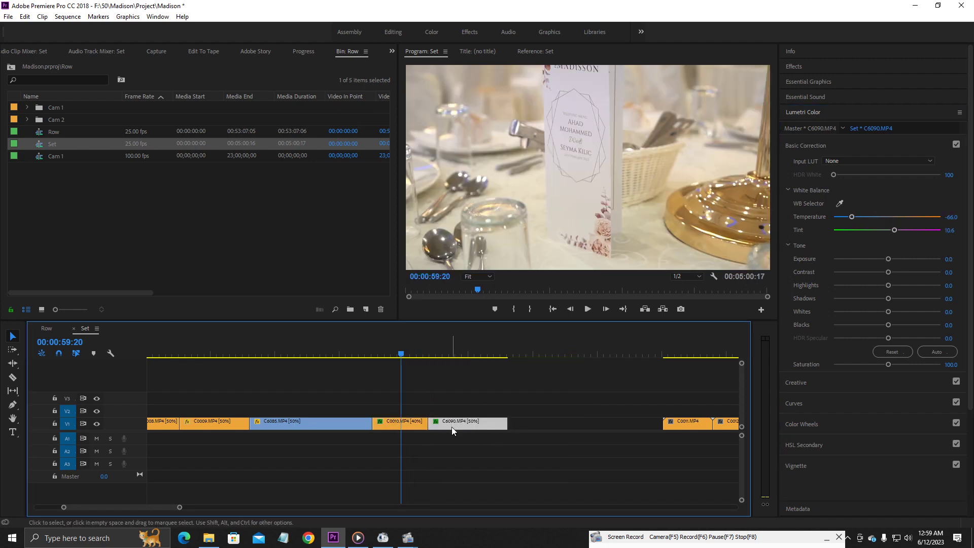
key(minus)
- Review the C0011.MP4 and C0012.MP4 clips and delete the C0011.MP4 clip
click(559, 355)
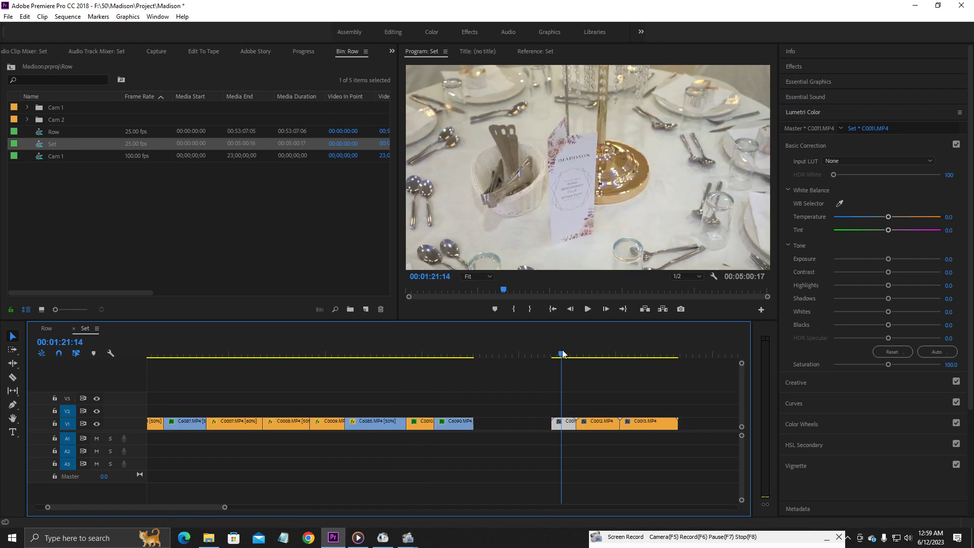
key(equal)
click(533, 354)
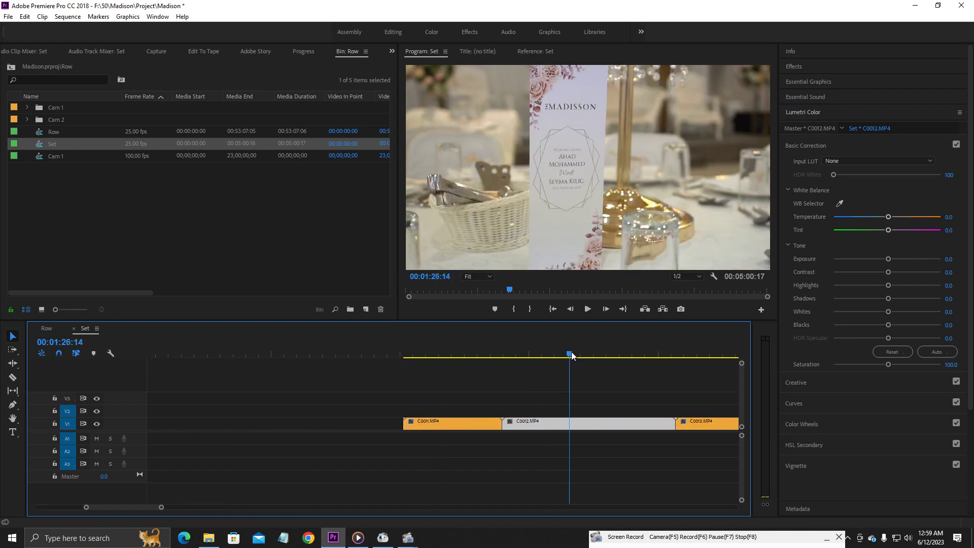
drag(572, 355, 588, 355)
drag(464, 381, 426, 392)
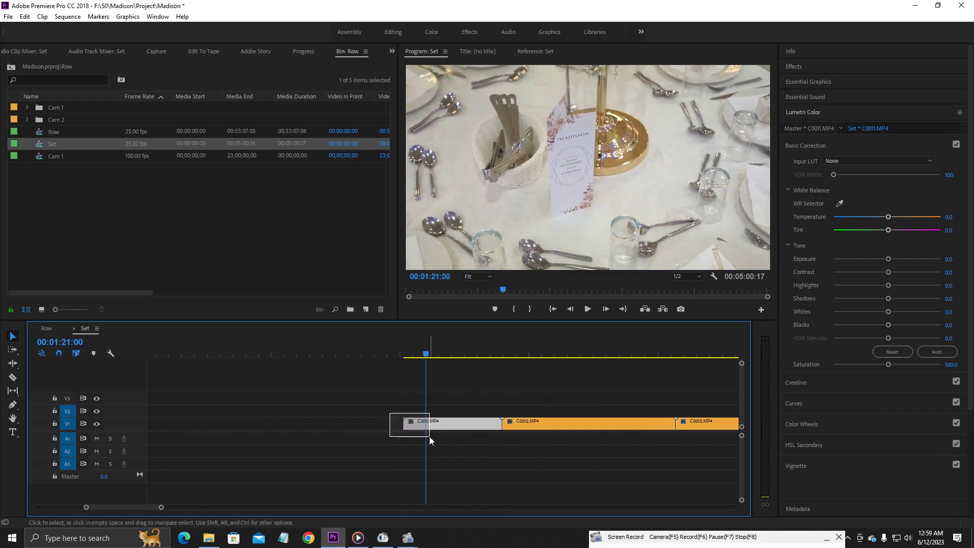
key(Delete)
key(minus)
- Ripple trim the start and end of the C0012.MP4 clip and set its speed to 55%
click(482, 356)
drag(482, 358, 513, 349)
key(q)
key(w)
key(ctrl+r)
text(65)
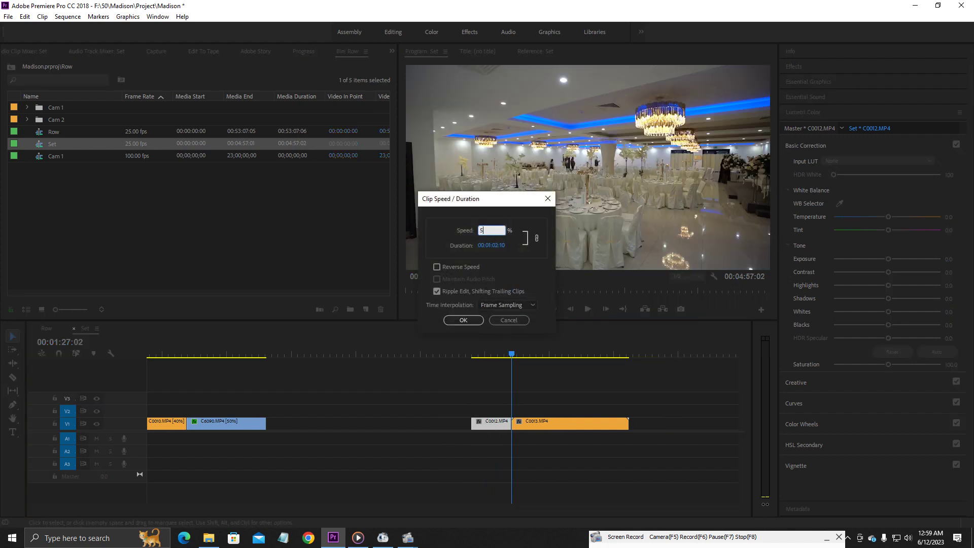
key(Return)
key(space)
- Ripple trim the start and end of the C0013.MP4 clip and set its speed to 50%
drag(558, 354, 591, 346)
key(q)
key(w)
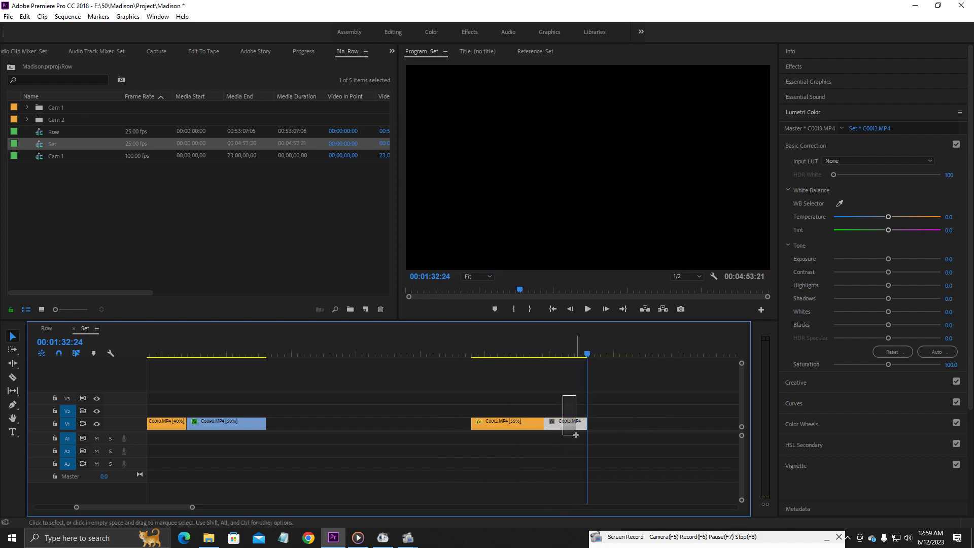
key(ctrl+r)
text(50)
key(Return)
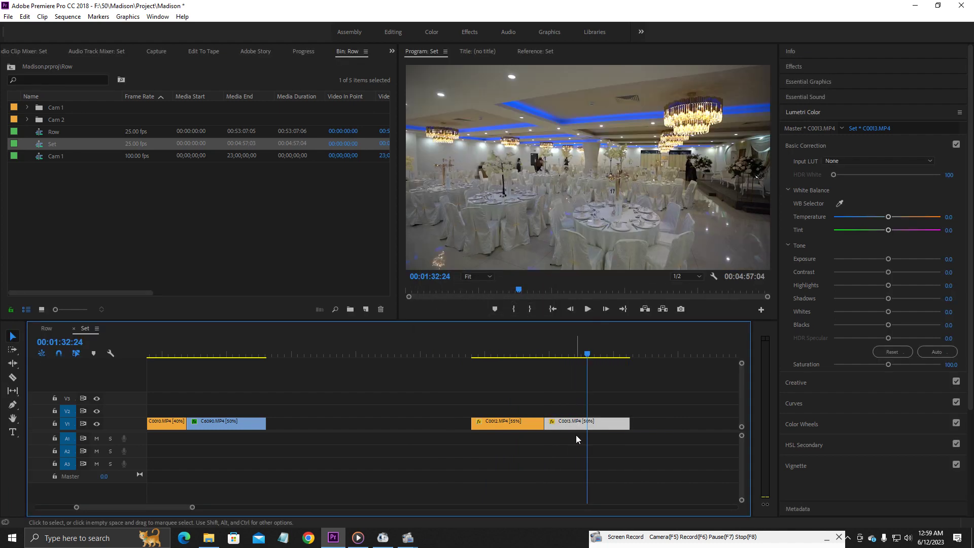
- Move the C6091.MP4 clip earlier on track V1 to directly follow C0013.MP4
key(minus)
key(minus)
key(minus)
mouse_move(414, 356)
mouse_down()
mouse_move(436, 354)
mouse_move(419, 353)
mouse_up()
drag(422, 428, 312, 432)
- Set the C6091.MP4 clip's speed to 55% and play it
key(ctrl+r)
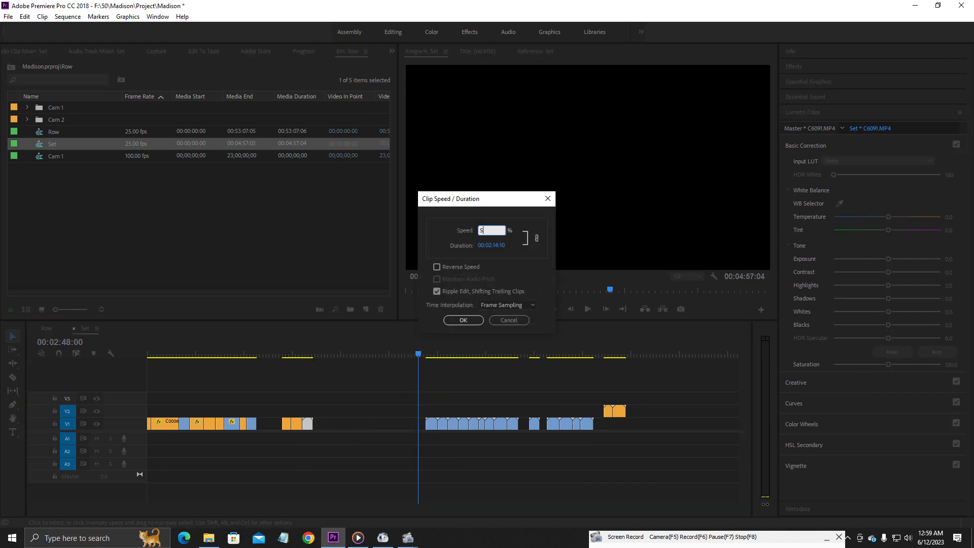
key(Return)
click(306, 353)
key(space)
- Trim the unwanted start and end of the C6091.MP4 clip
key(equal)
key(equal)
key(equal)
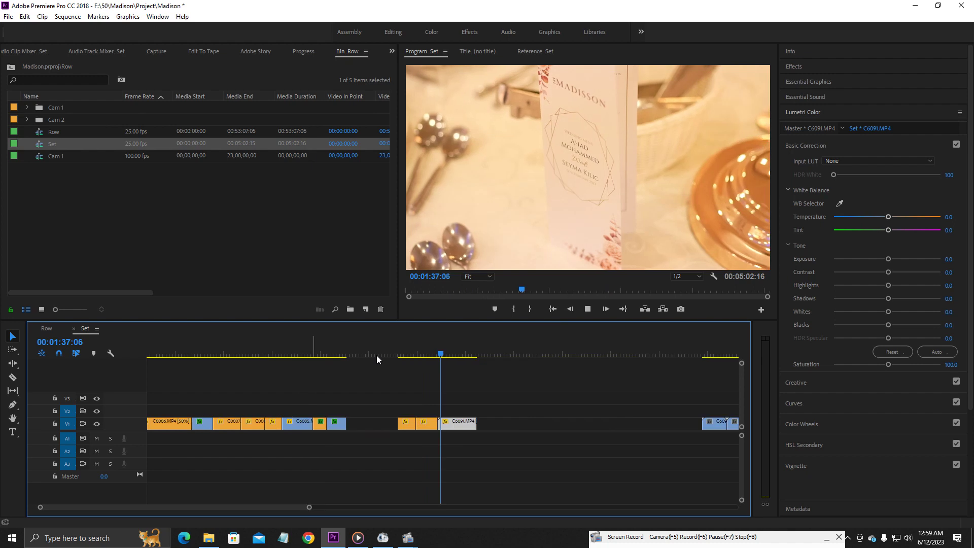
drag(427, 424, 444, 424)
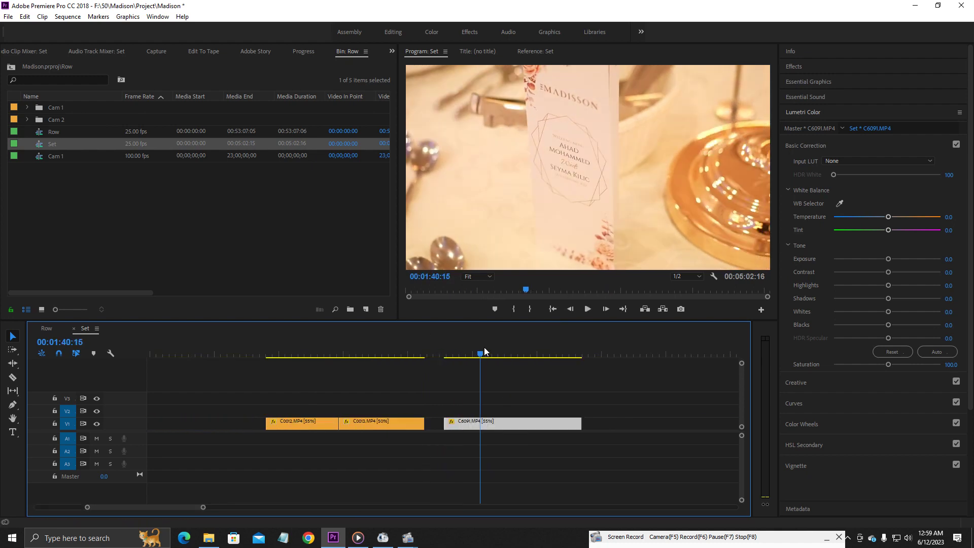
drag(581, 424, 514, 426)
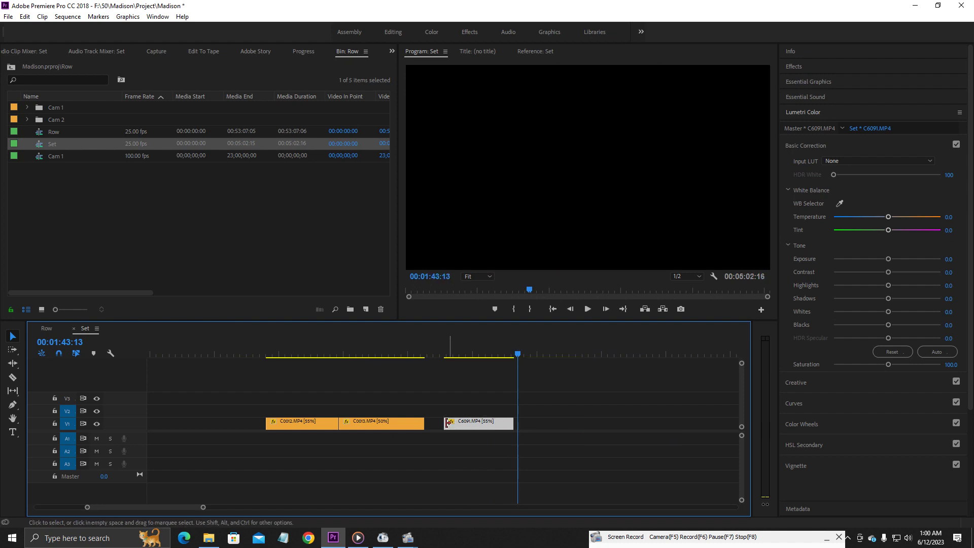
- Ripple delete the gaps before the C6091.MP4 clip and before the C0012.MP4 clip on track V1
click(431, 425)
key(Delete)
key(minus)
key(minus)
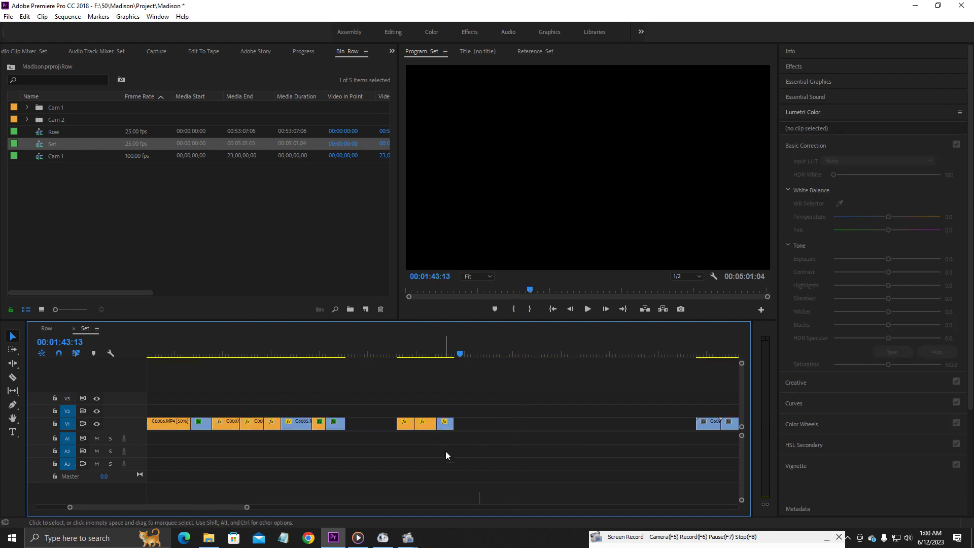
click(386, 424)
key(Delete)
key(minus)
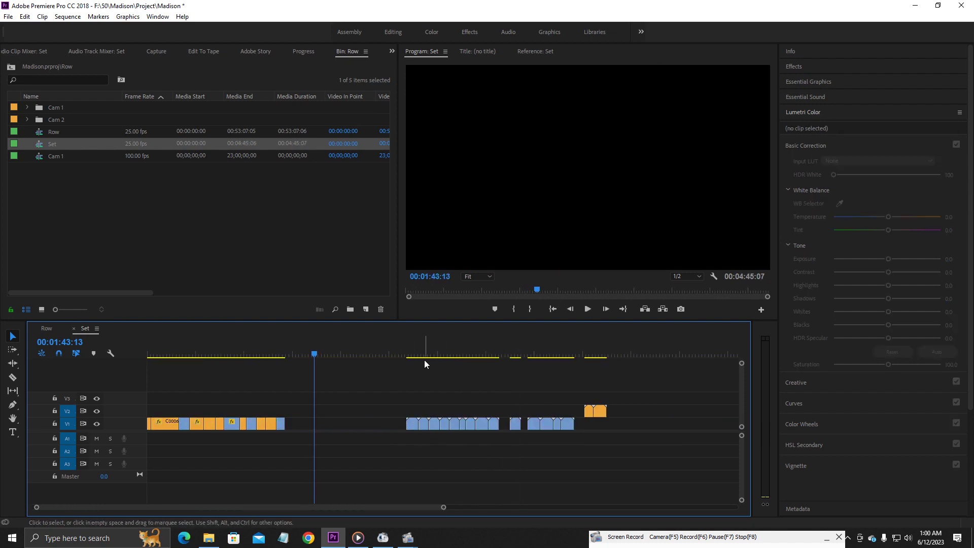
- Move the C6096.MP4 clip up to track V2 and review the following clips through C6101.MP4
drag(425, 361, 406, 361)
key(equal)
key(equal)
drag(400, 421, 403, 409)
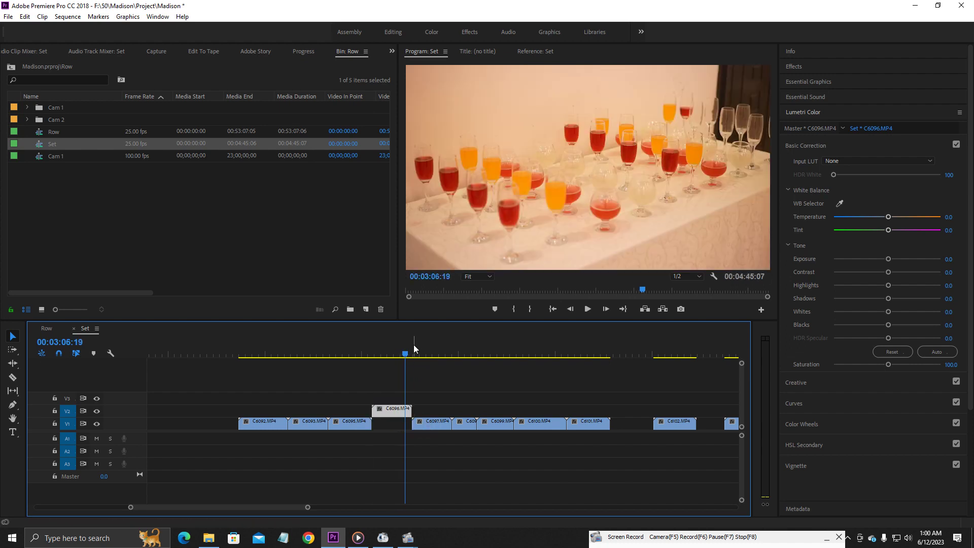
drag(413, 347, 594, 369)
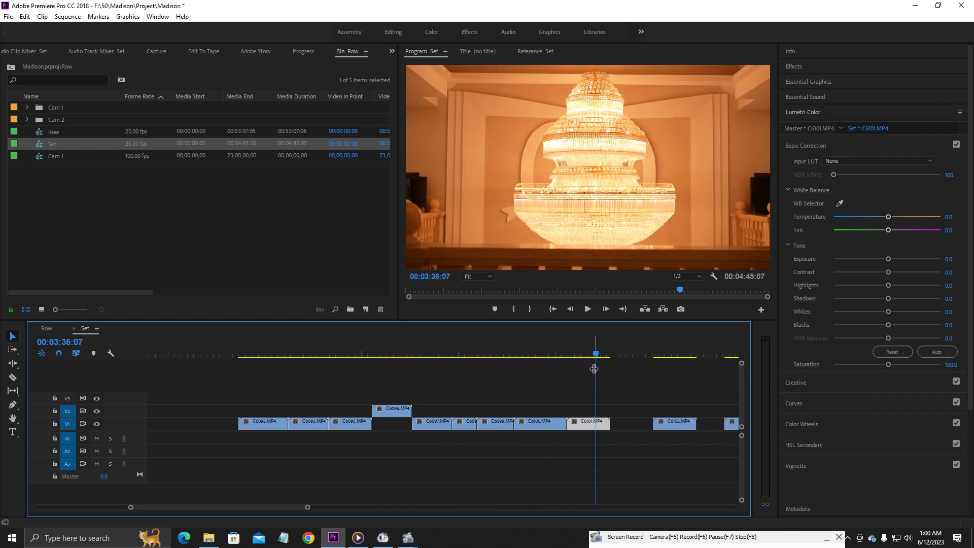
- Move the C6101.MP4 clip past the last clips of the sequence and shift C6092.MP4, C6093.MP4 and C6095.MP4 earlier on track V1
key(minus)
key(minus)
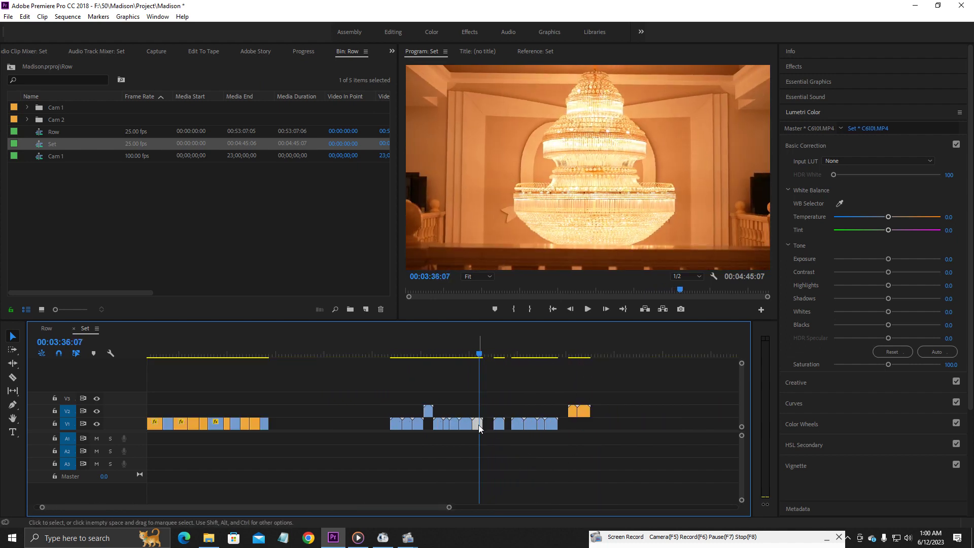
drag(480, 428, 636, 430)
drag(467, 353, 399, 354)
drag(415, 429, 358, 428)
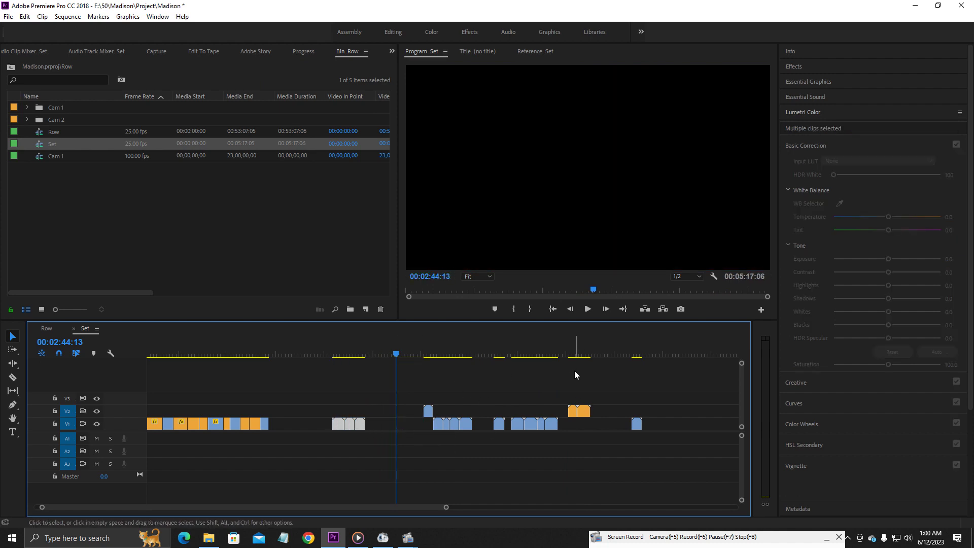
- Move the two orange clips on track V2 so they start right where the C6095.MP4 clip ends
drag(572, 357, 586, 354)
drag(573, 392, 379, 406)
click(588, 352)
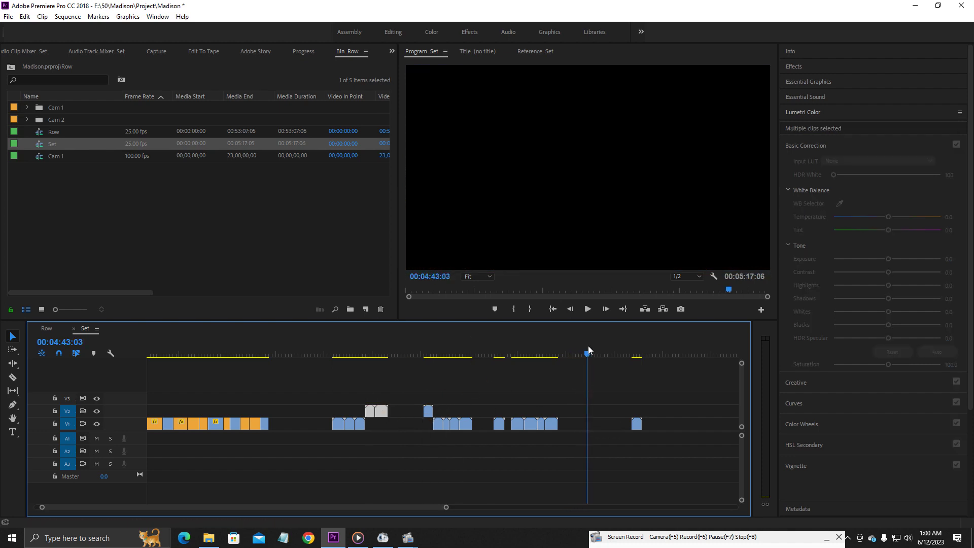
- Cut the C6102.MP4 through C6107.MP4 clips from track V1
drag(554, 355, 572, 388)
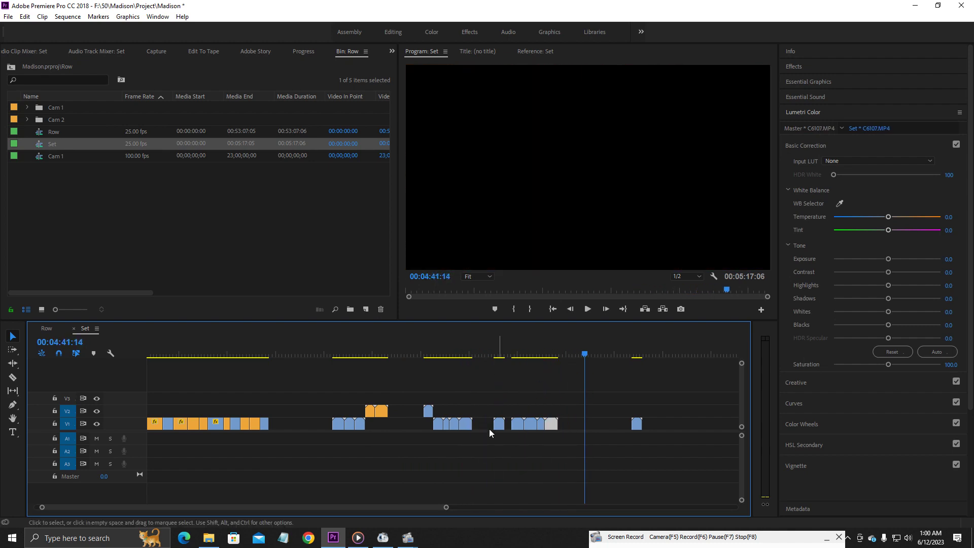
drag(489, 429, 551, 431)
key(Delete)
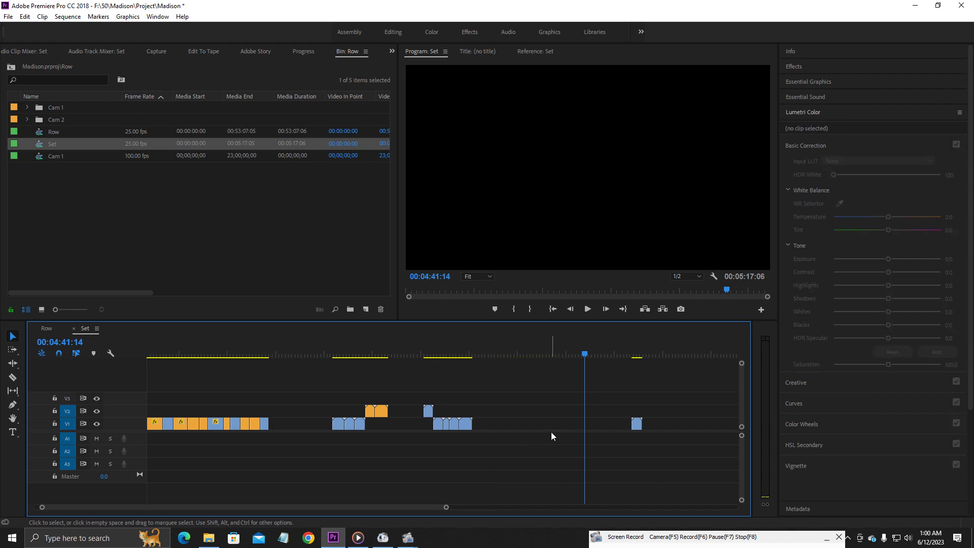
- Shift the C6092.MP4 clip and everything after it later in the timeline to widen the gap after C6091.MP4
key(minus)
key(minus)
click(198, 350)
key(equal)
key(equal)
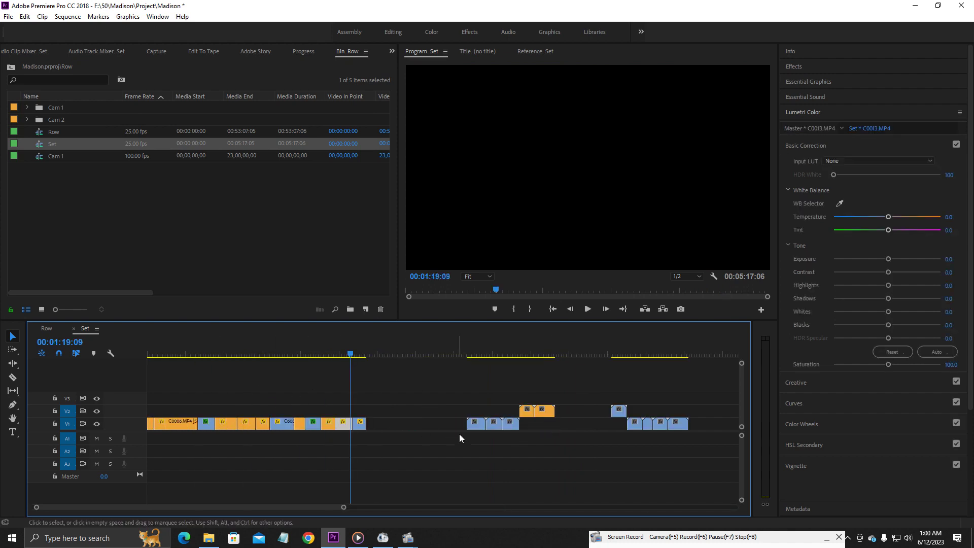
key(a)
drag(414, 426, 543, 422)
- Paste the cut C6102.MP4 through C6107.MP4 clips into the gap, shortly after the C6091.MP4 clip
click(370, 354)
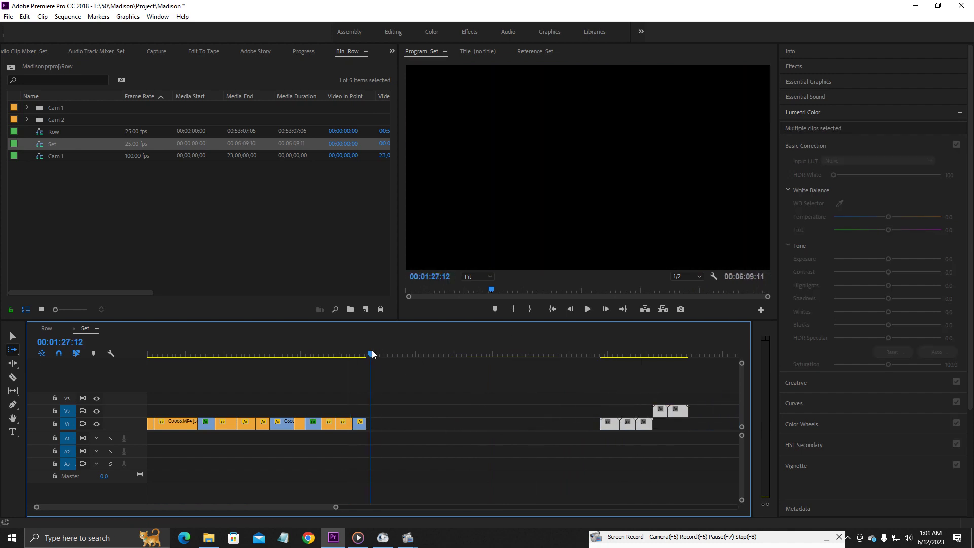
drag(371, 353, 381, 349)
key(ctrl+v)
click(390, 354)
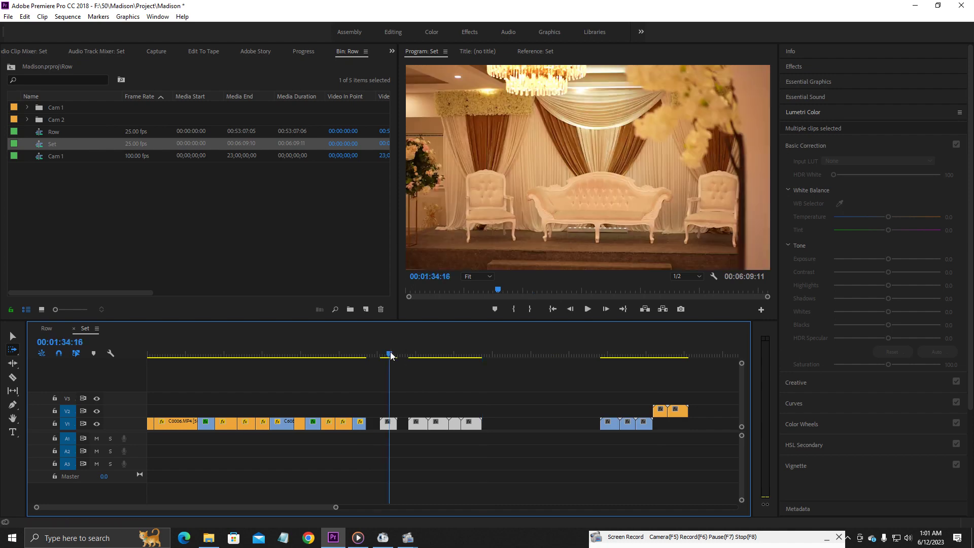
- White-balance the C6102.MP4 clip by sampling the pale pillar at the image edge and set its exposure to 0.8
key(=)
click(478, 365)
click(438, 355)
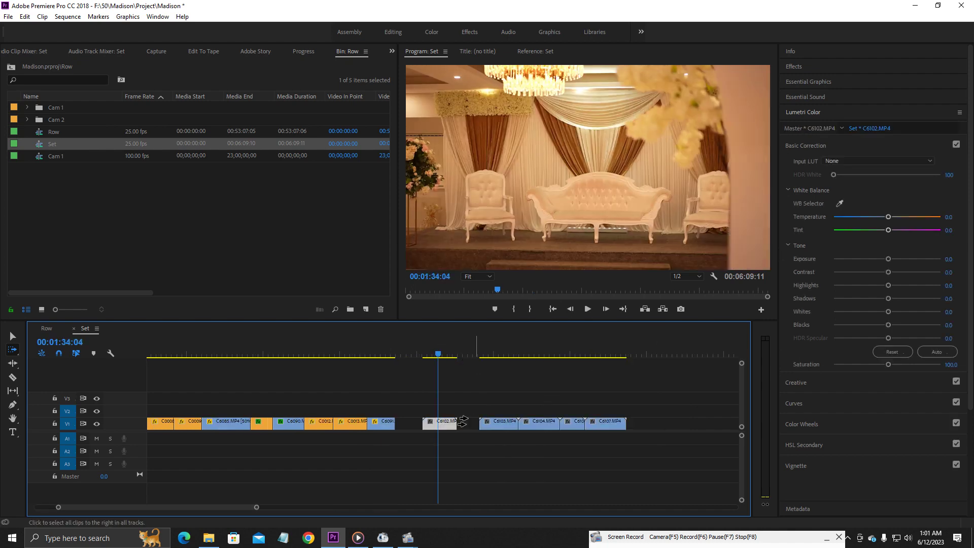
click(840, 204)
click(765, 169)
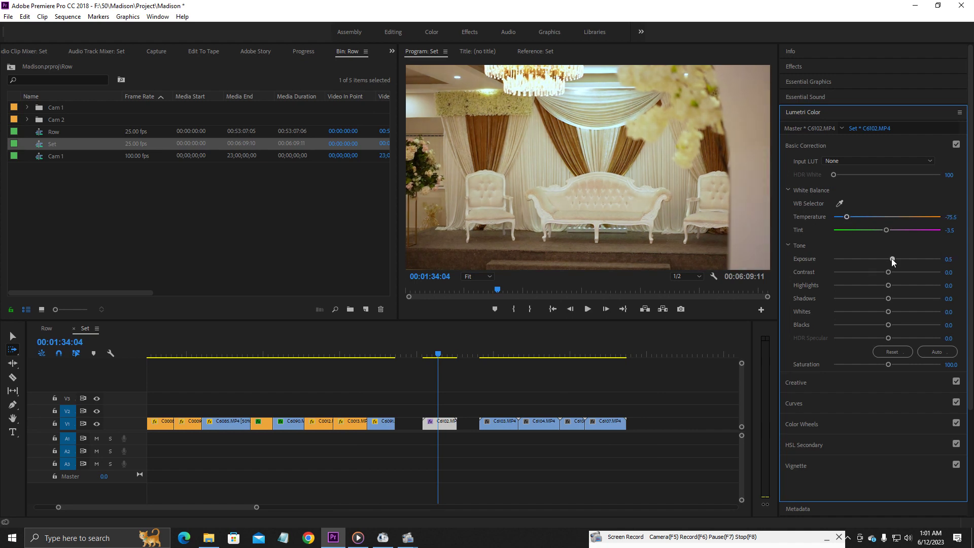
drag(888, 259, 896, 259)
- Trim the unwanted start and end of the C6102.MP4 clip and play the trimmed section
click(433, 345)
key(equal)
key(equal)
key(equal)
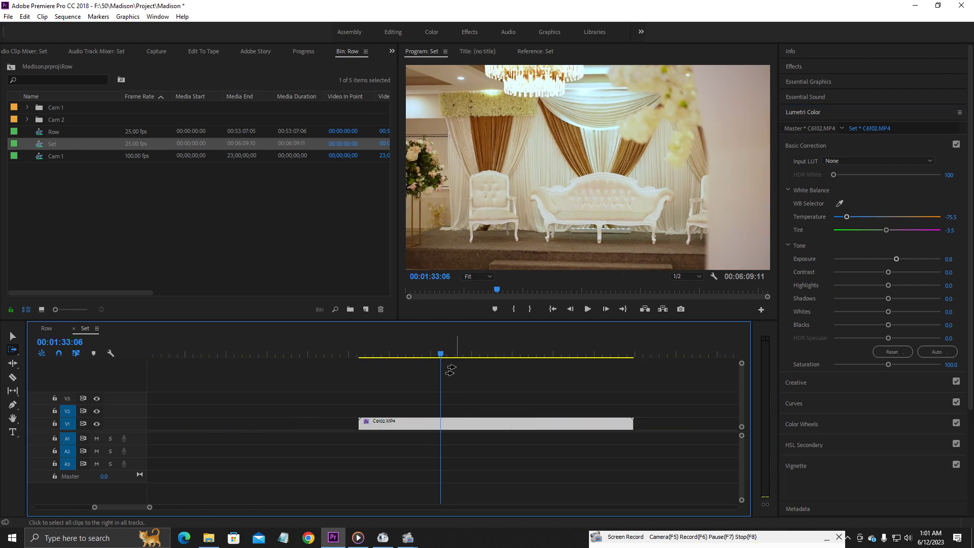
drag(443, 352, 525, 351)
key(q)
key(w)
click(412, 344)
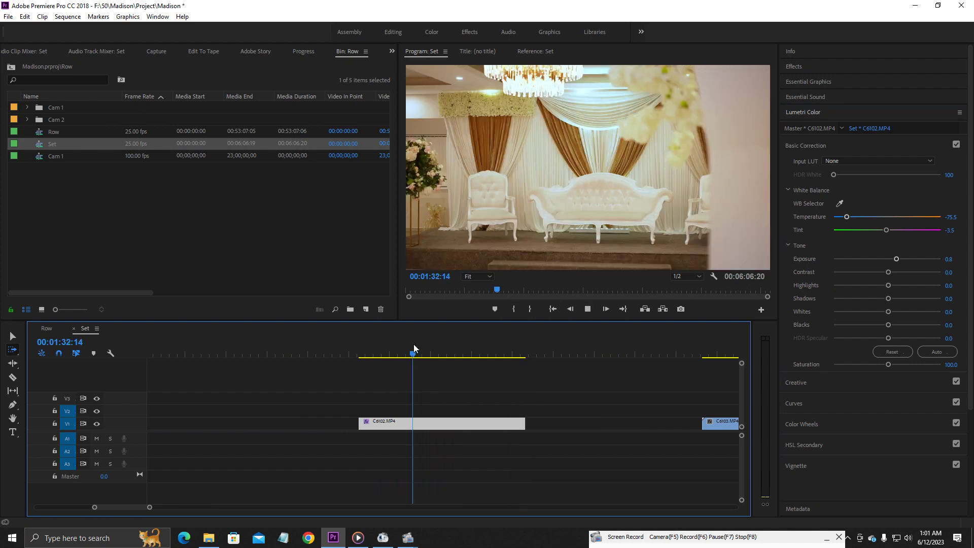
key(space)
key(space)
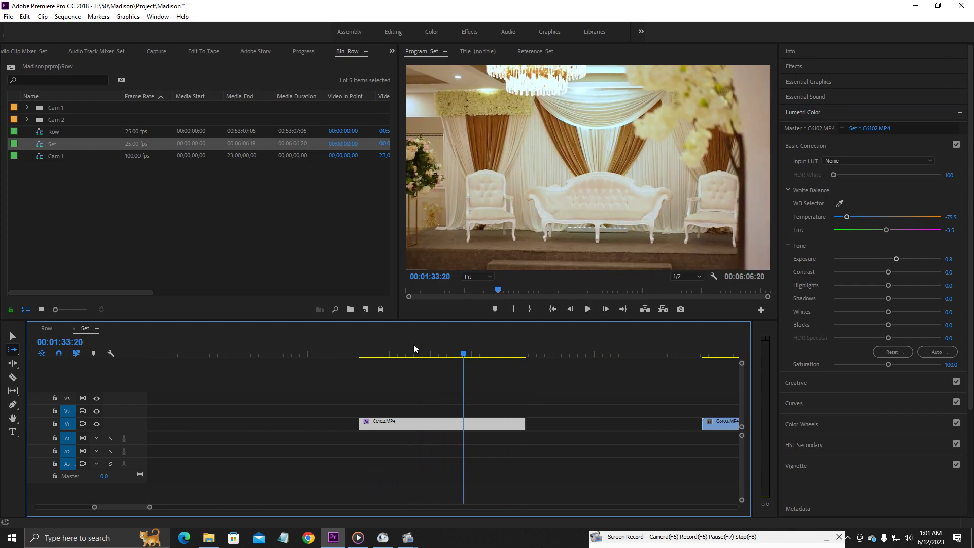
- Cut the trimmed C6102.MP4 clip from track V1
key(minus)
key(v)
drag(406, 391, 442, 461)
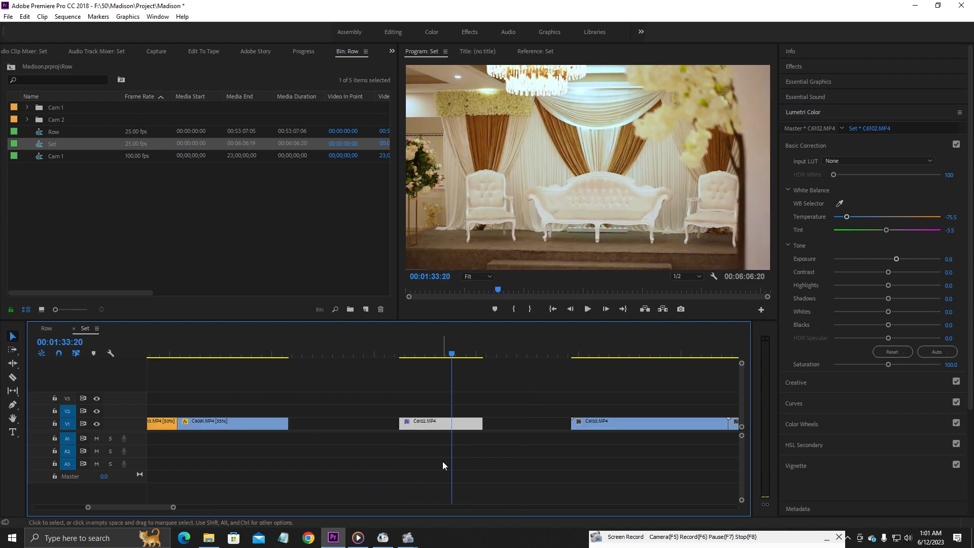
key(Delete)
- Shift C0007.MP4 and all following clips later and paste the C6102.MP4 clip directly after C6087.MP4
key(Home)
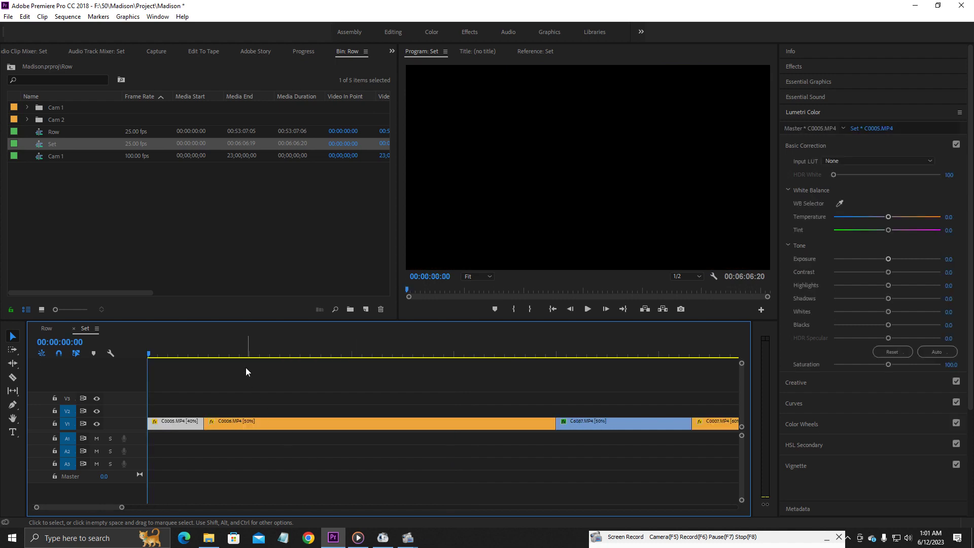
click(262, 350)
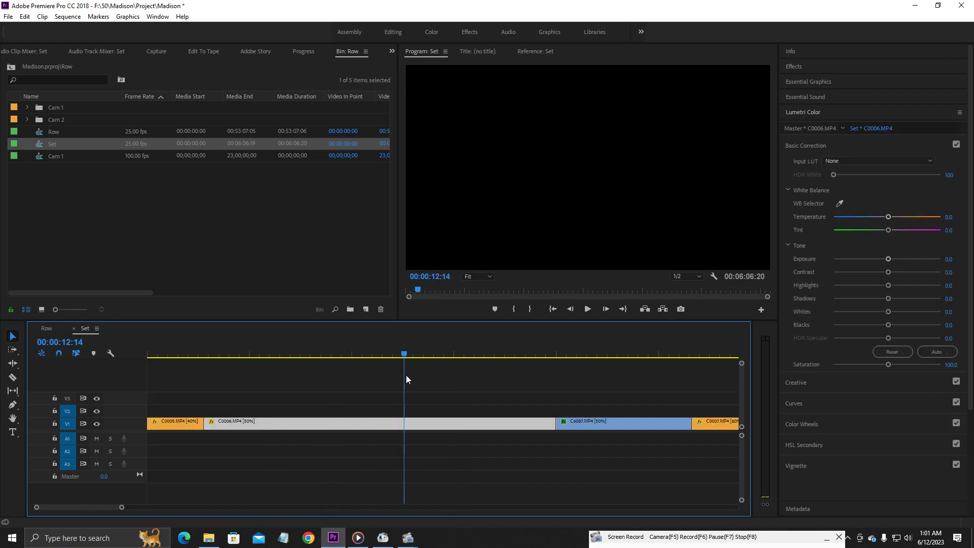
key(minus)
click(367, 352)
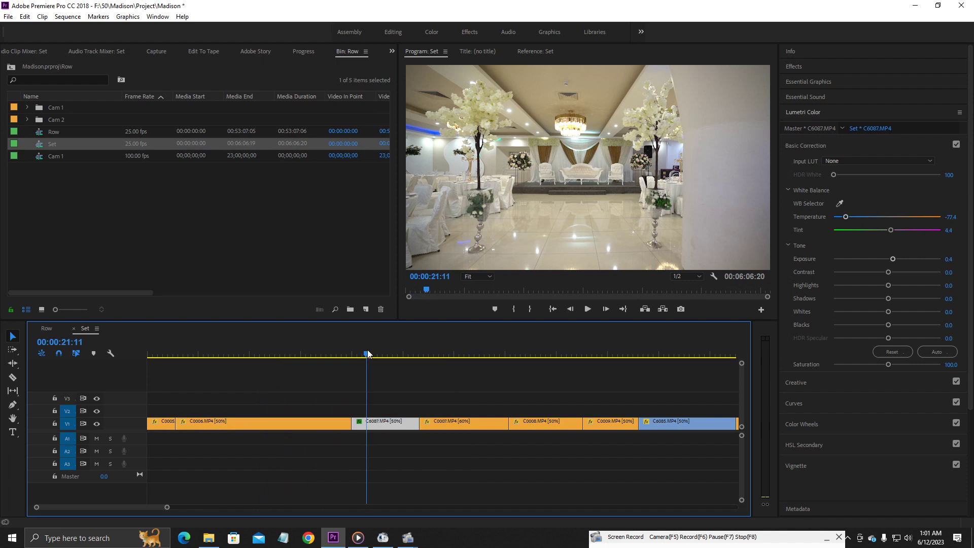
drag(368, 354, 462, 356)
key(minus)
key(a)
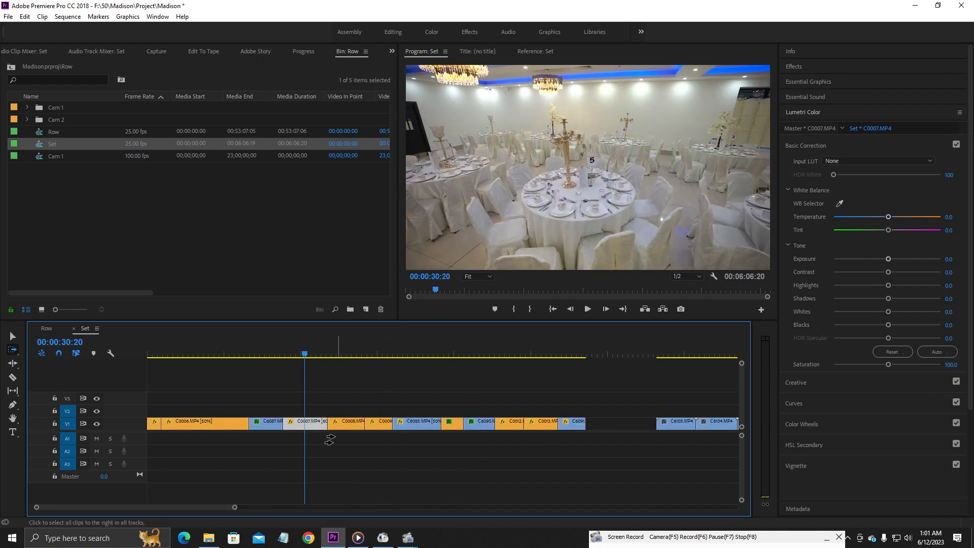
drag(309, 425, 411, 426)
click(279, 354)
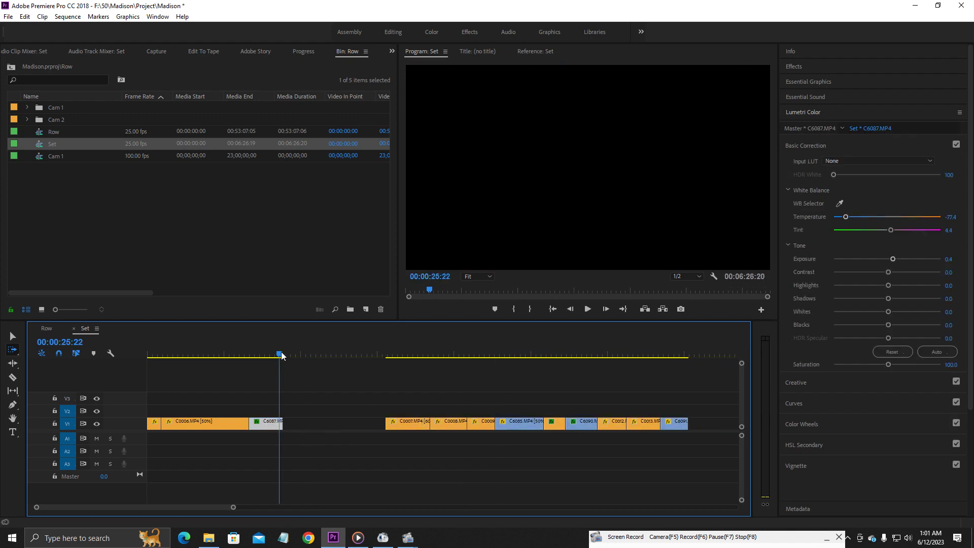
key(ctrl+v)
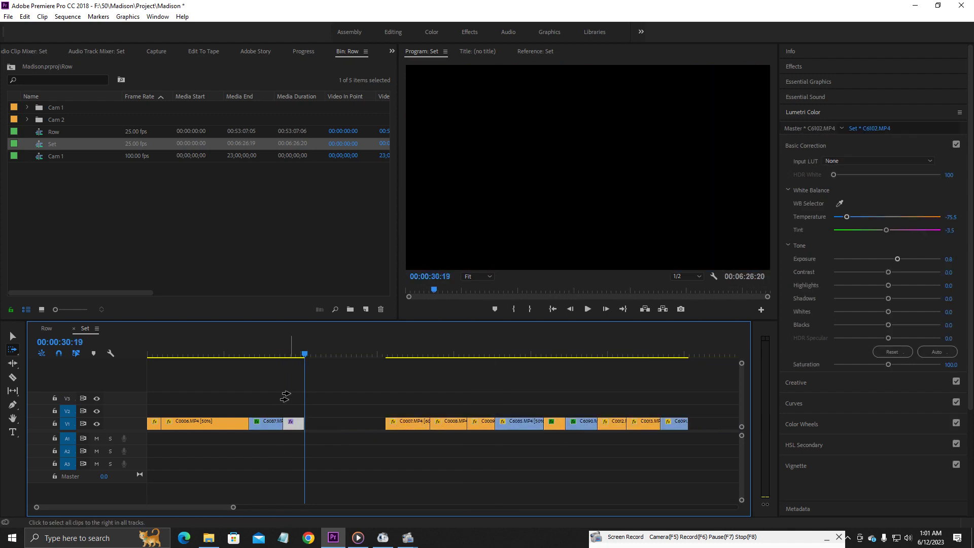
key(minus)
key(minus)
drag(394, 353, 400, 350)
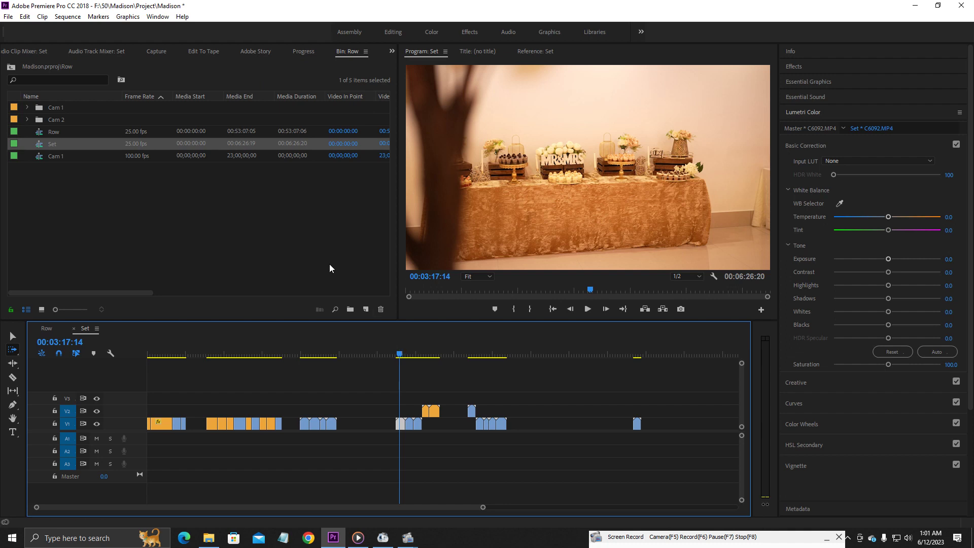
key(equal)
key(equal)
key(equal)
key(equal)
key(minus)
key(minus)
key(minus)
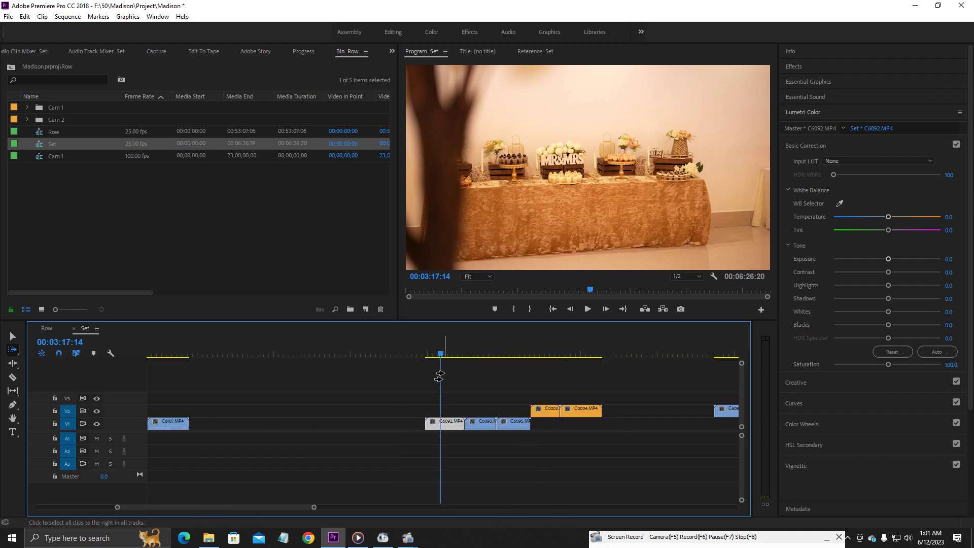
- Trim the unwanted start and end of the C6103.MP4 cake clip, closing the resulting gaps
drag(239, 353, 253, 350)
key(equal)
key(equal)
key(equal)
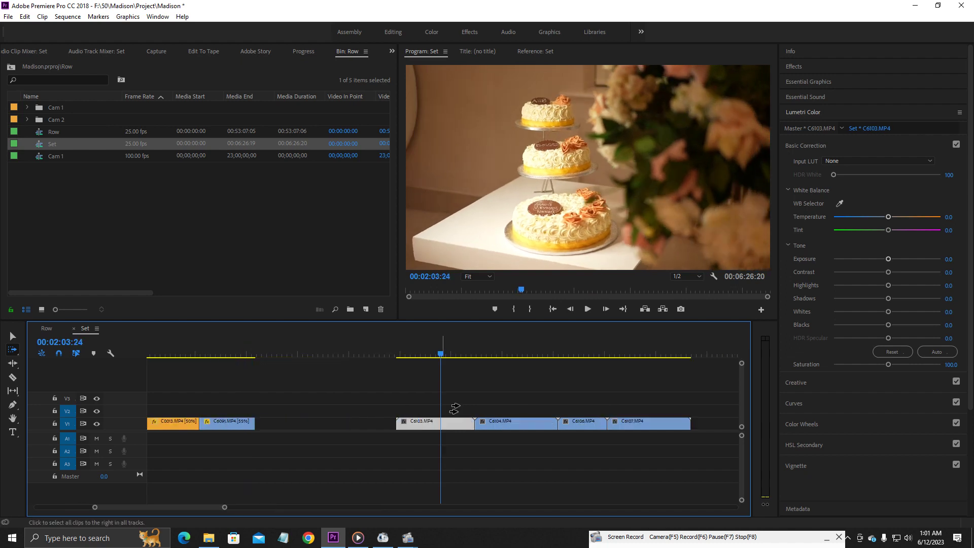
mouse_move(442, 355)
mouse_down()
mouse_move(377, 364)
mouse_move(396, 361)
mouse_move(359, 353)
mouse_move(425, 350)
mouse_up()
key(q)
key(w)
- Set the C6103.MP4 clip's speed to 60% and play it
drag(360, 426, 360, 432)
click(361, 431)
key(ctrl+r)
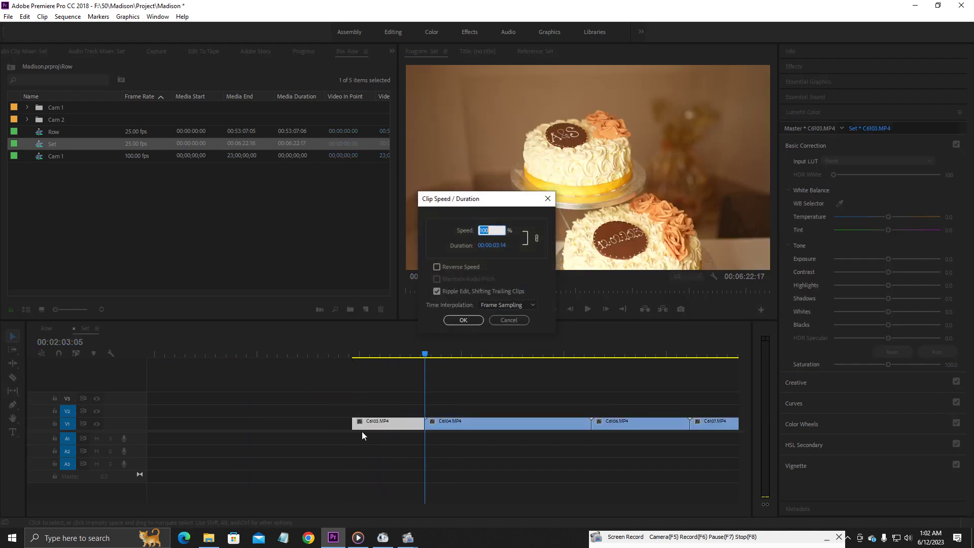
key(Return)
key(space)
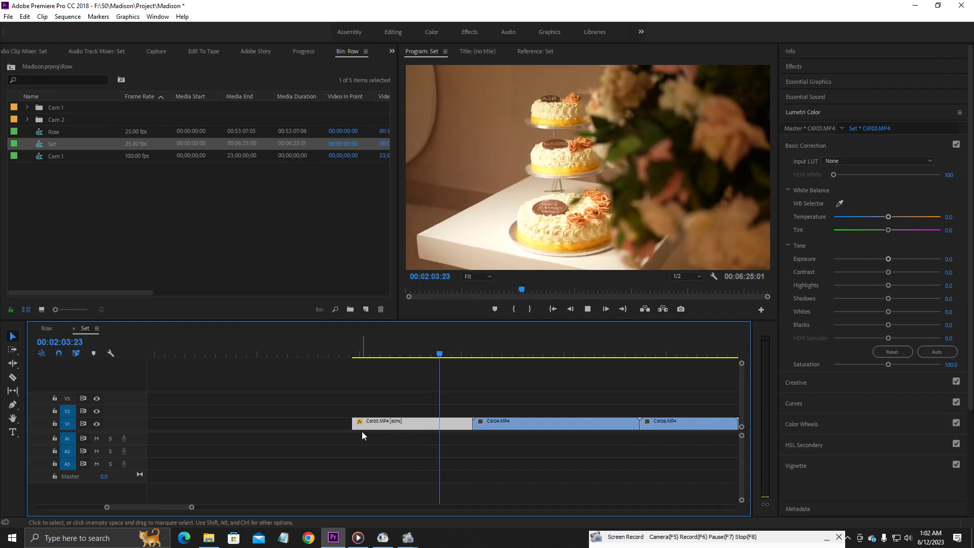
- Trim the unwanted start and end of the C6104.MP4 clip and set its speed to 60%
drag(493, 355, 556, 351)
key(q)
key(w)
key(ctrl+r)
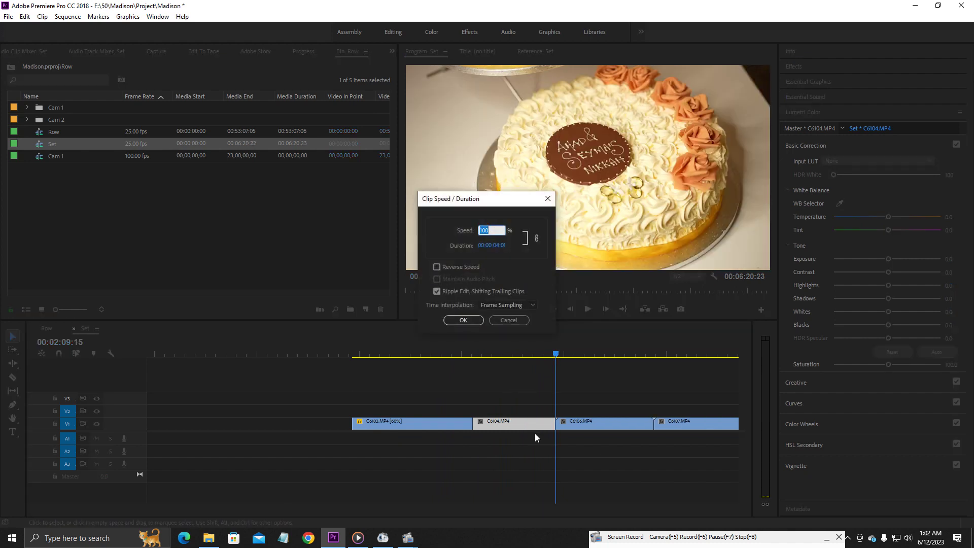
text(60)
key(Return)
key(minus)
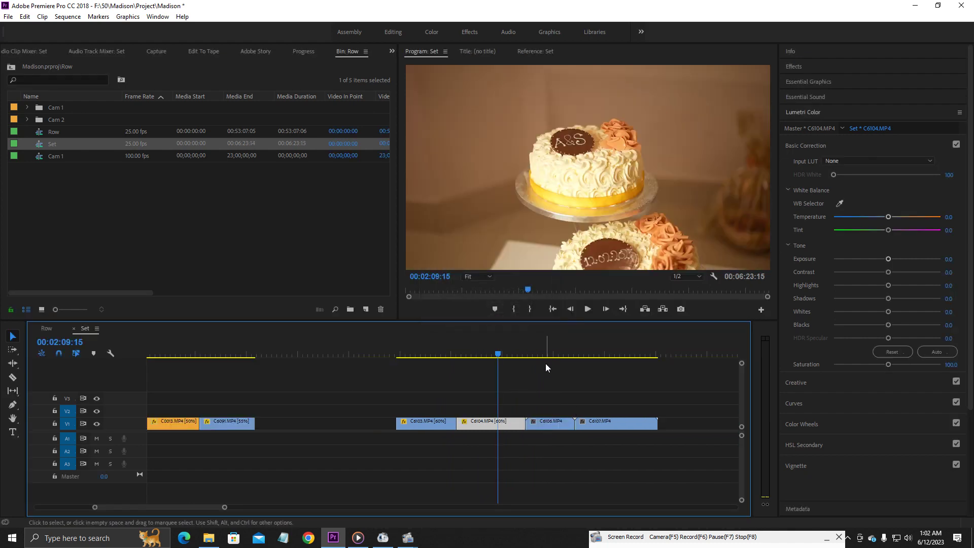
- Trim the unwanted start and end of the C6106.MP4 clip and set its speed to 60%
click(535, 354)
drag(537, 352, 552, 346)
key(q)
key(w)
click(544, 426)
key(ctrl+r)
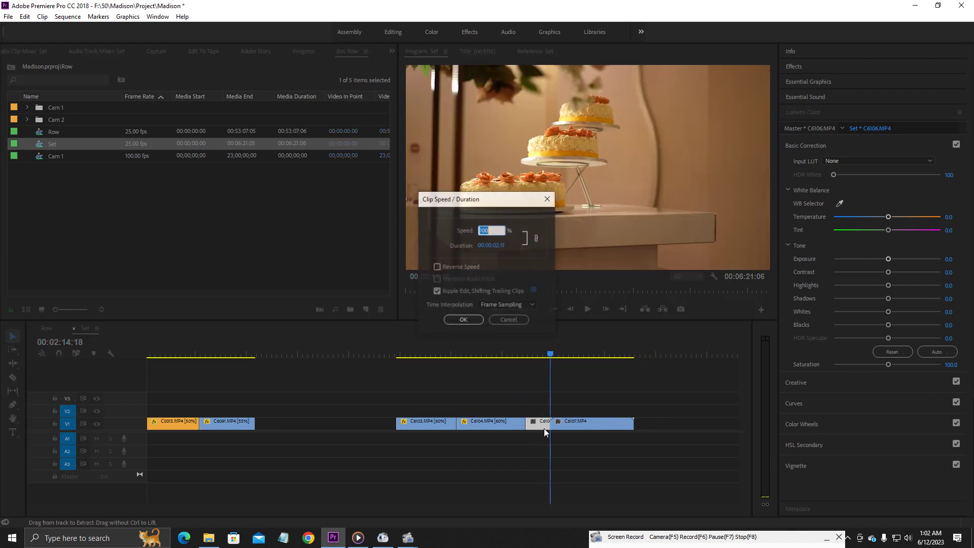
text(60)
key(Return)
- Trim the unwanted start and end of the C6107.MP4 clip and set its speed to 60%
drag(586, 348, 605, 343)
key(q)
key(w)
key(ctrl+r)
text(60)
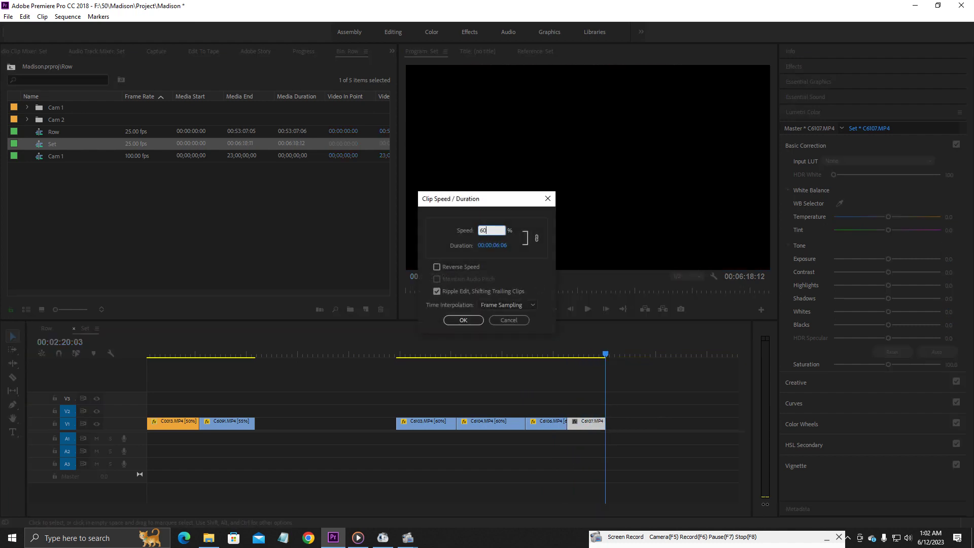
key(Return)
- Cut the four slowed cake clips, C6103.MP4 through C6107.MP4, from track V1
key(minus)
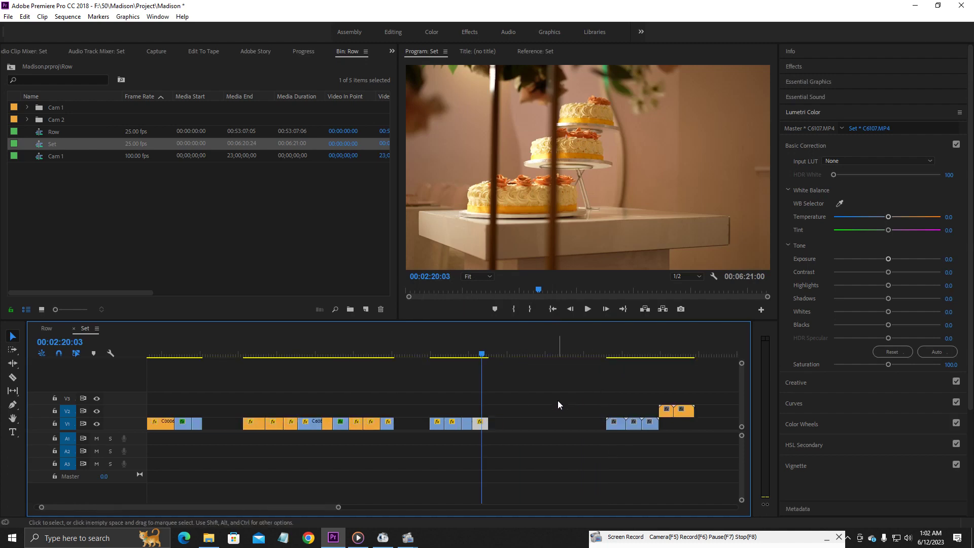
drag(603, 350, 617, 347)
drag(621, 350, 475, 380)
drag(424, 406, 500, 443)
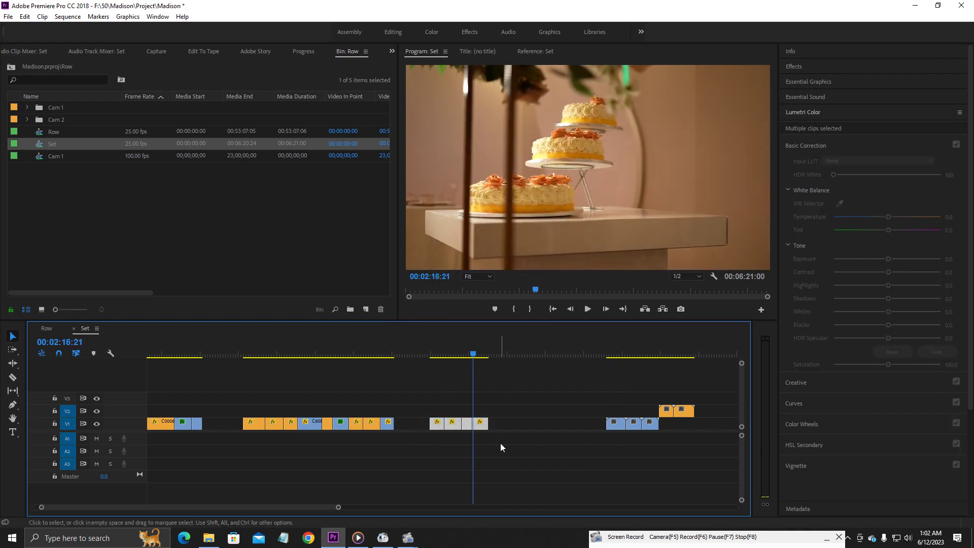
key(Delete)
- Shift C0007.MP4 and all following clips later and paste the four cut cake clips just after C6102.MP4
key(minus)
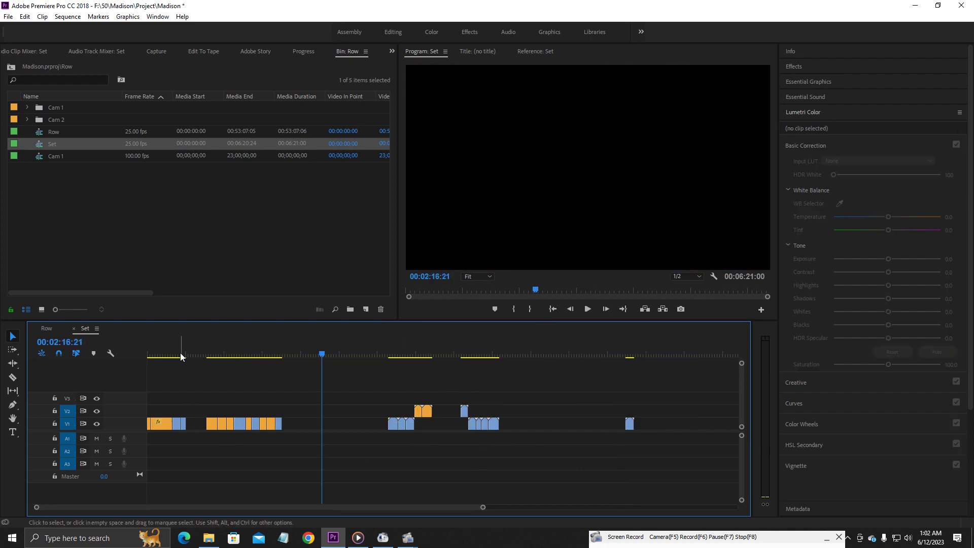
drag(181, 357, 211, 353)
key(equal)
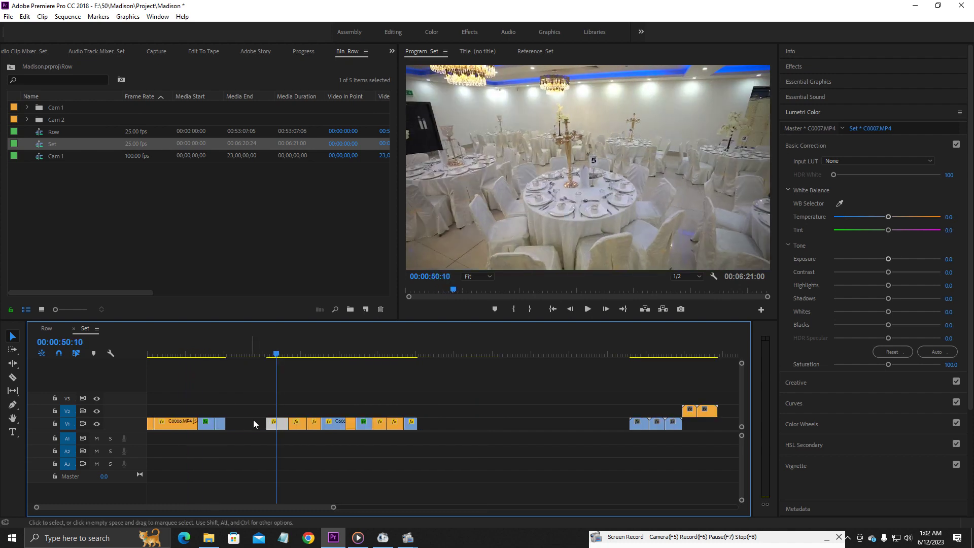
key(equal)
key(a)
drag(337, 437, 476, 426)
drag(270, 353, 246, 354)
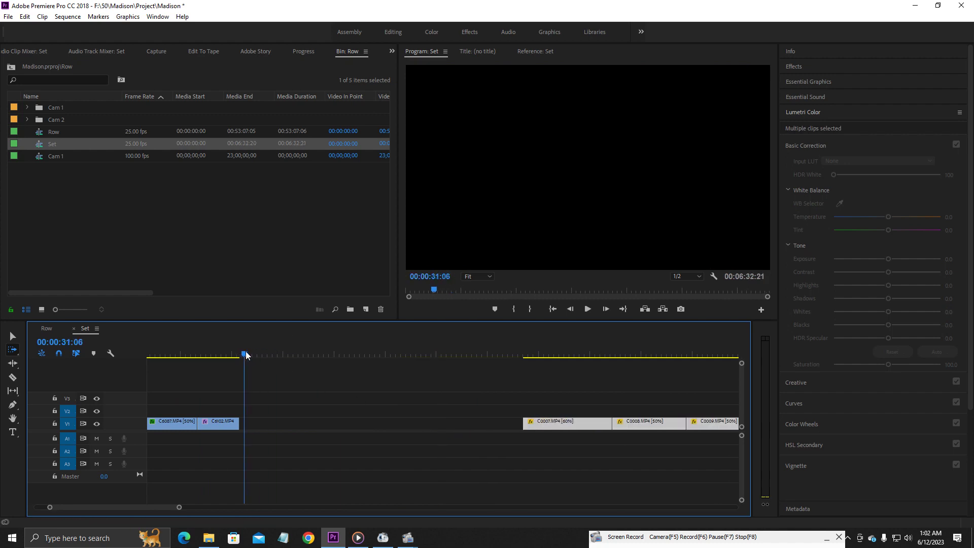
key(ctrl+v)
key(v)
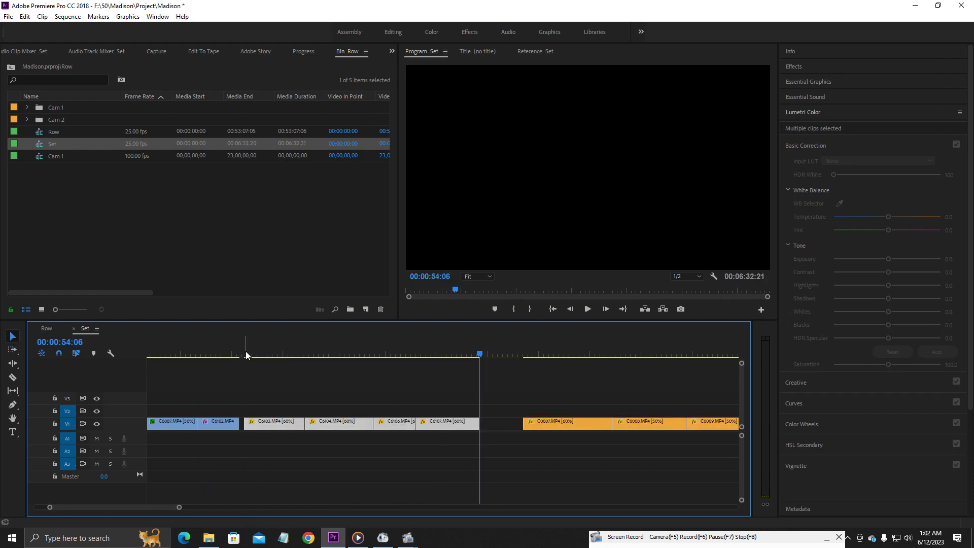
- Close the empty gaps before C6103.MP4 and between C6107.MP4 and C0007.MP4 on track V1
click(241, 422)
key(Delete)
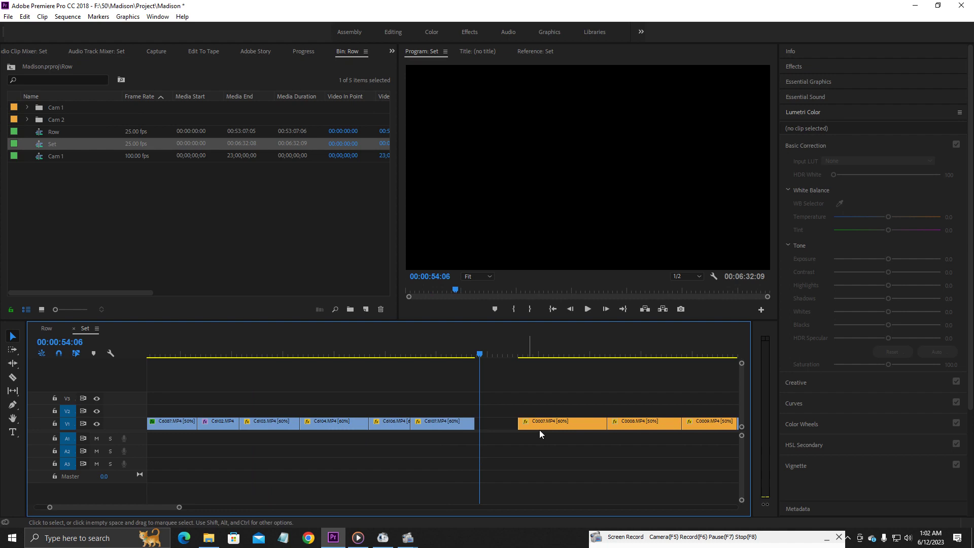
click(498, 425)
key(Delete)
- Trim the unwanted starts and ends of the dessert table clips C6092.MP4, C6093.MP4, C6095.MP4, C0003.MP4 and C0004.MP4
key(minus)
key(minus)
key(minus)
key(minus)
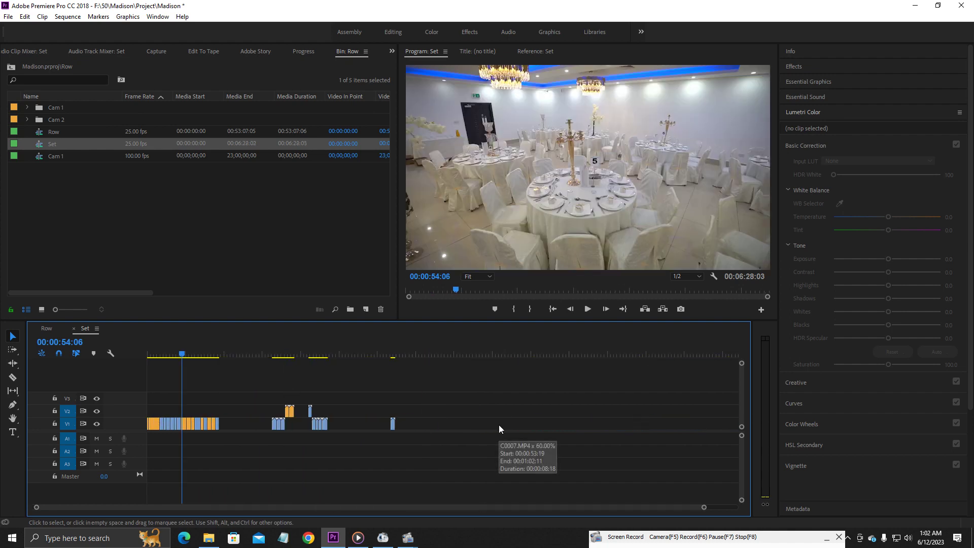
click(282, 355)
key(equal)
key(equal)
key(equal)
key(equal)
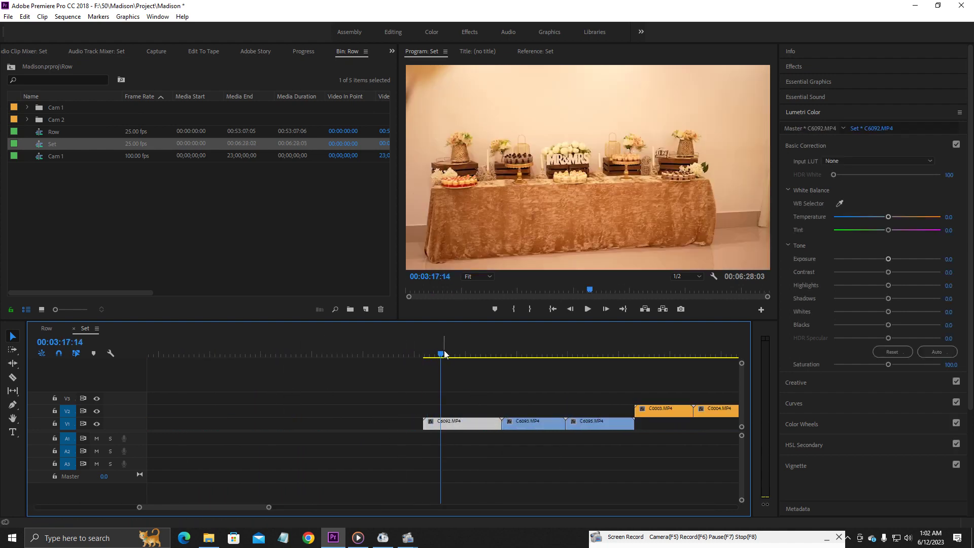
drag(444, 355, 630, 455)
key(q)
key(w)
key(q)
key(w)
key(q)
key(w)
key(q)
key(w)
key(q)
key(w)
- Set the speed of all five dessert table clips to 60% with trailing clips rippled, and play the result
key(ctrl+r)
text(60)
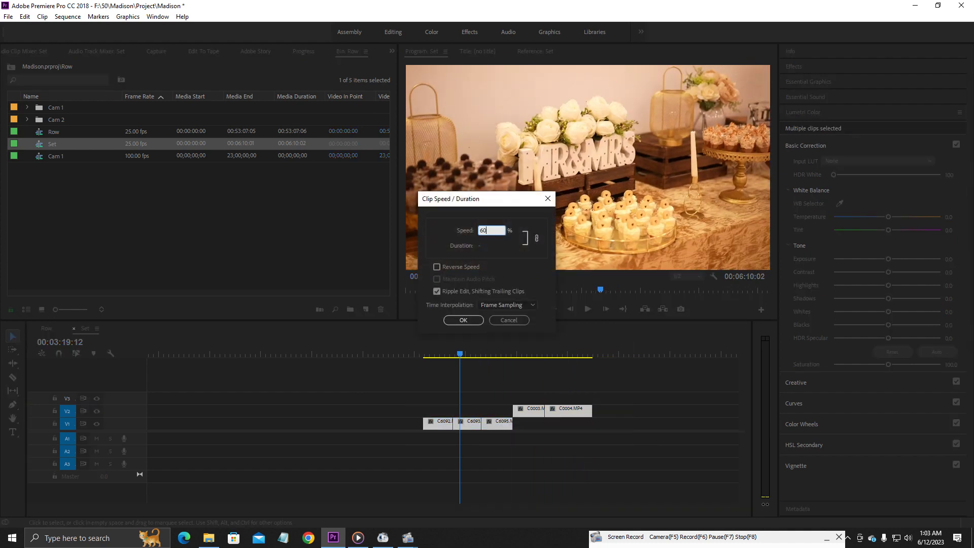
key(Return)
key(space)
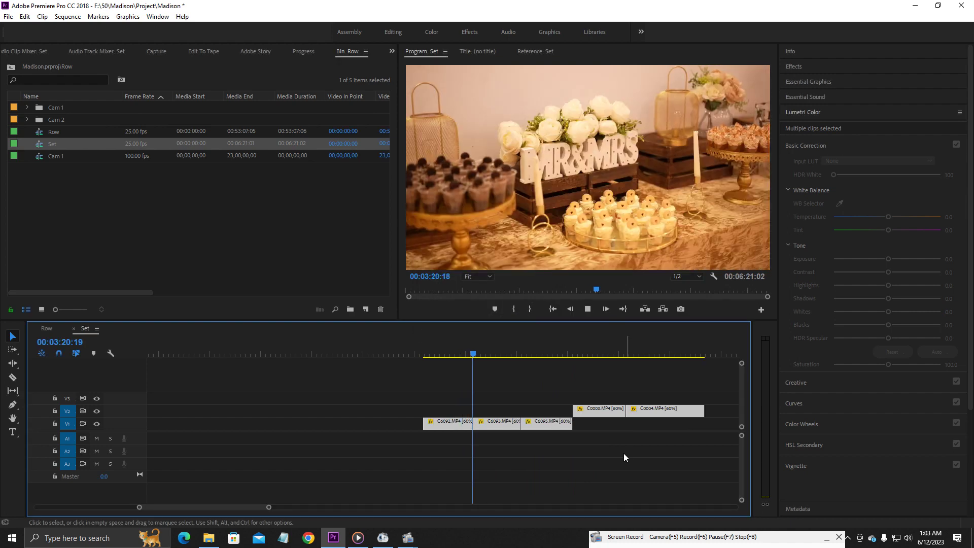
- Move C0003.MP4 from track V2 to V1, directly in front of C6092.MP4
drag(572, 352, 588, 351)
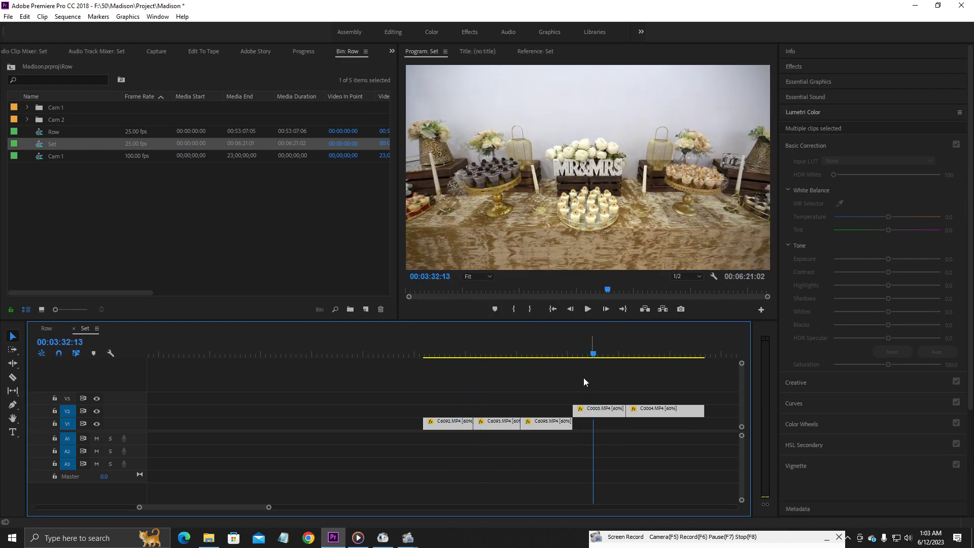
click(610, 422)
drag(581, 410, 380, 423)
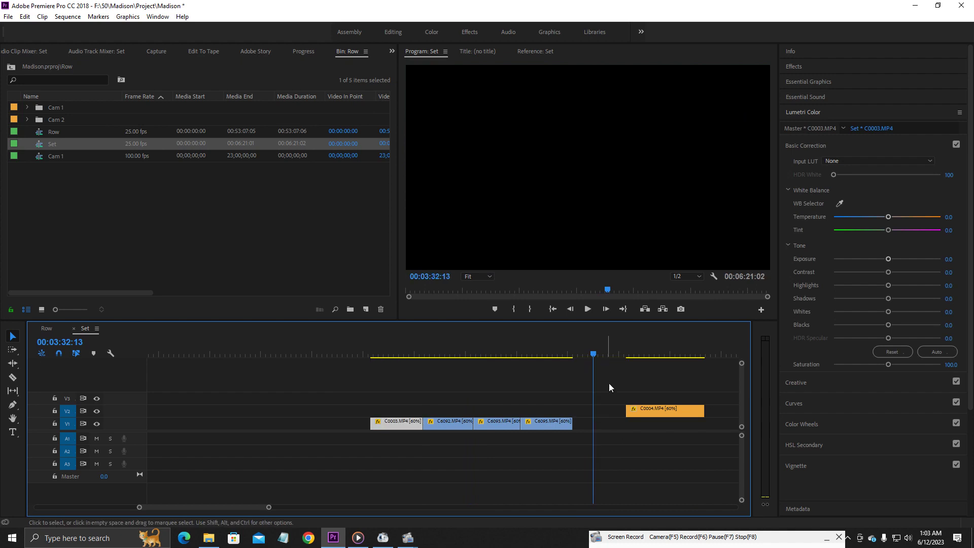
- Place C0004.MP4 on track V1 between C6093.MP4 and C6095.MP4 and close the remaining gap
drag(633, 342, 673, 341)
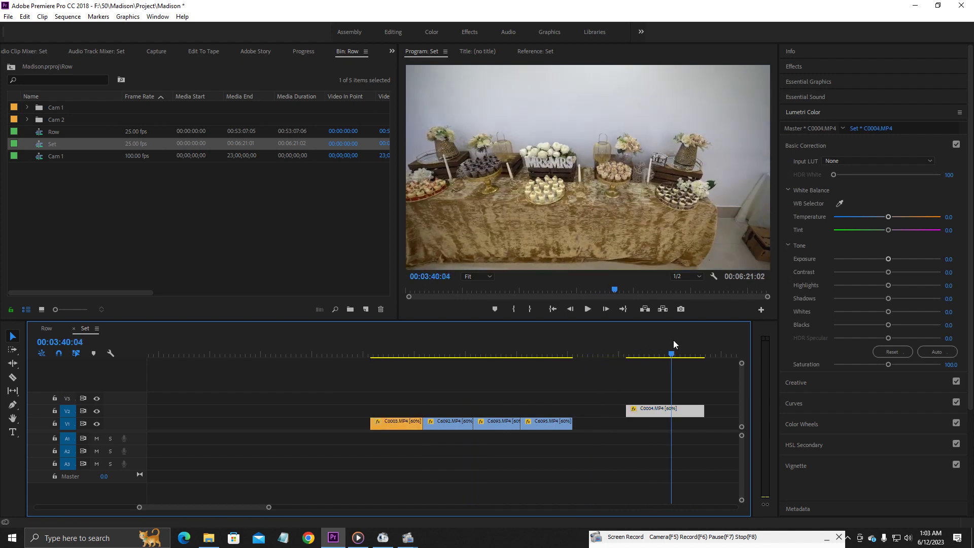
click(502, 345)
drag(504, 347, 533, 345)
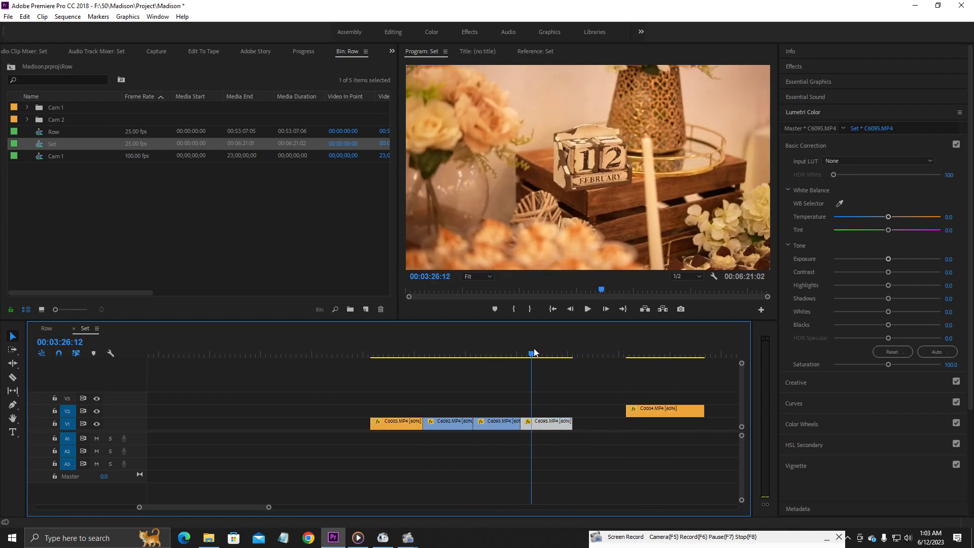
mouse_move(543, 422)
mouse_down()
mouse_move(649, 437)
mouse_move(661, 423)
mouse_move(544, 428)
mouse_up()
click(609, 425)
key(Delete)
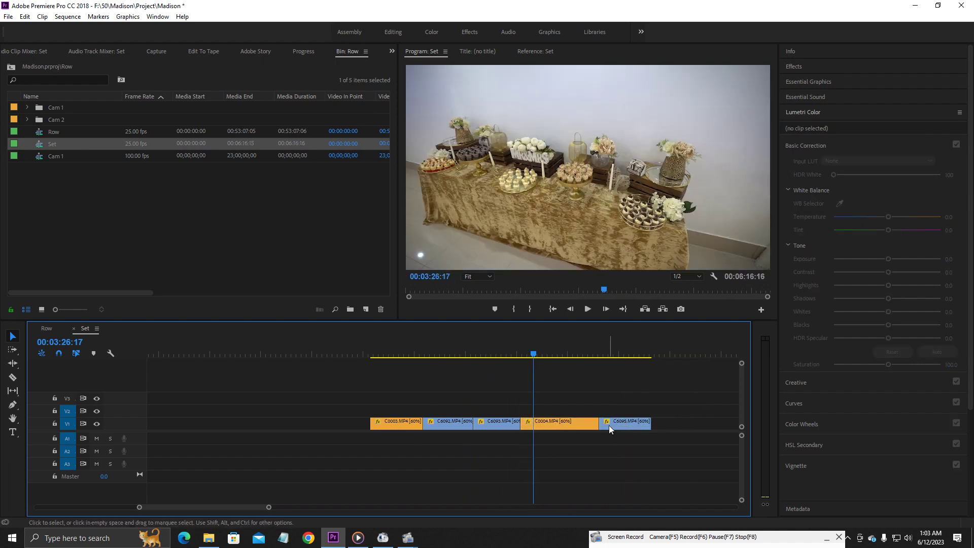
- Move the drinks clip C6096.MP4 from track V2 to V1, directly after C6095.MP4
key(minus)
key(minus)
drag(559, 348, 577, 394)
key(equal)
key(equal)
click(533, 350)
key(Delete)
drag(484, 357, 502, 363)
key(minus)
key(minus)
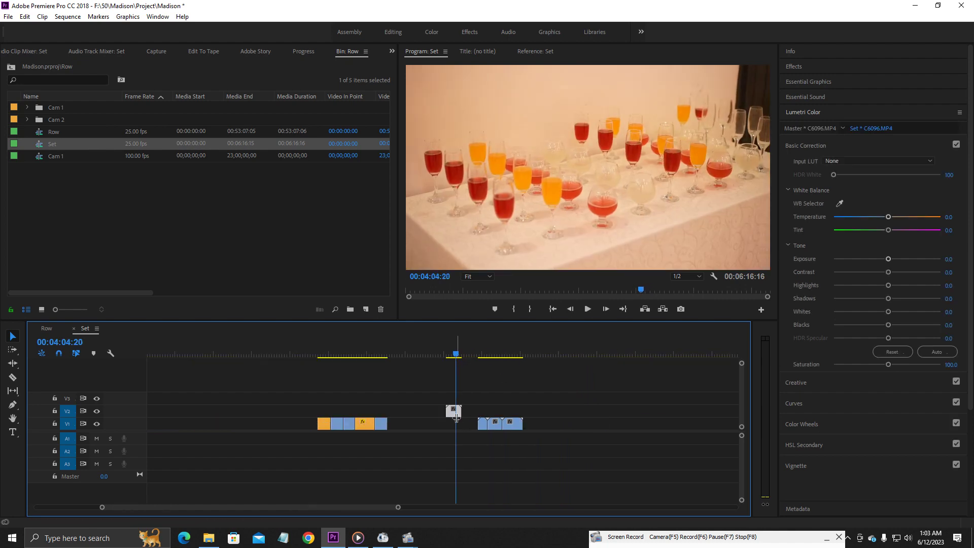
drag(452, 411, 398, 428)
key(minus)
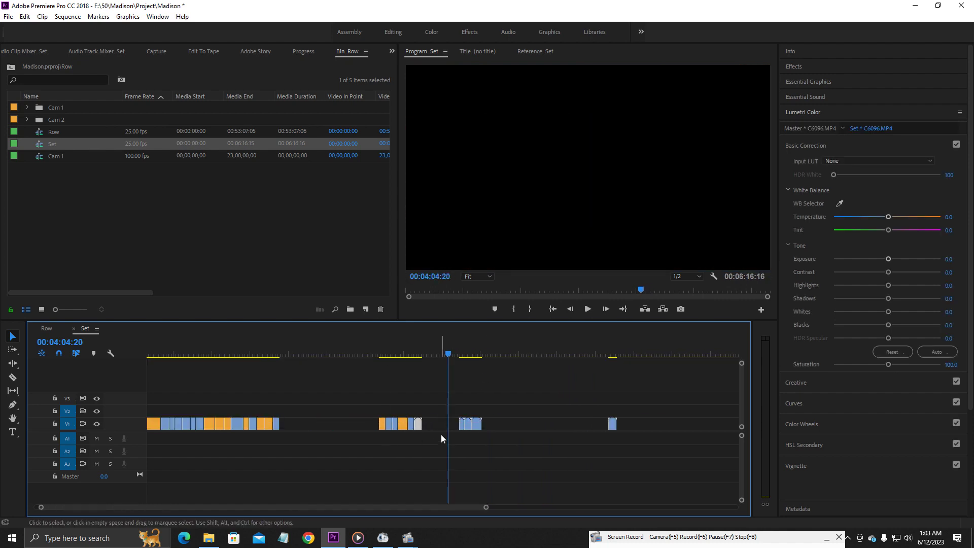
- Close the gap before the sequence's last clip and the gap after C6096.MP4 on track V1
click(555, 424)
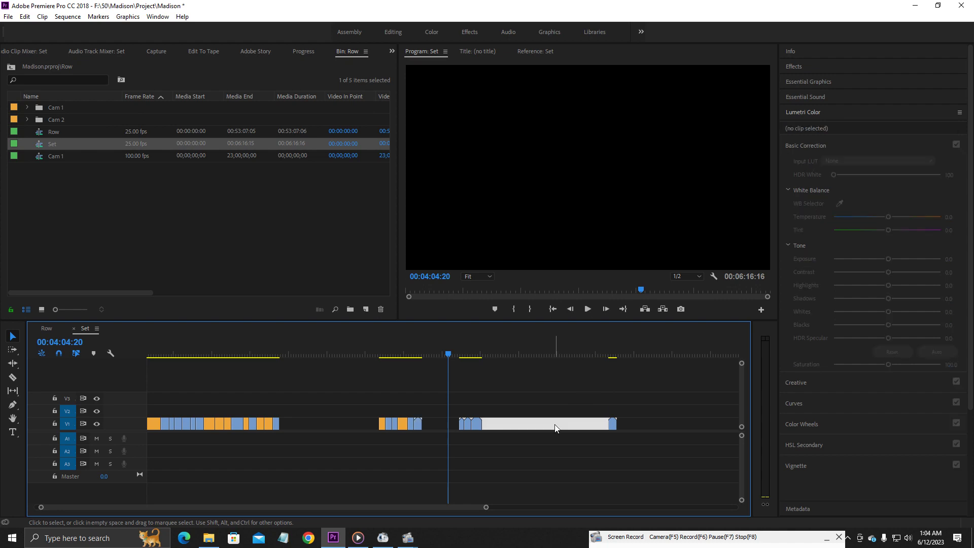
key(Delete)
key(Up)
click(439, 430)
key(Delete)
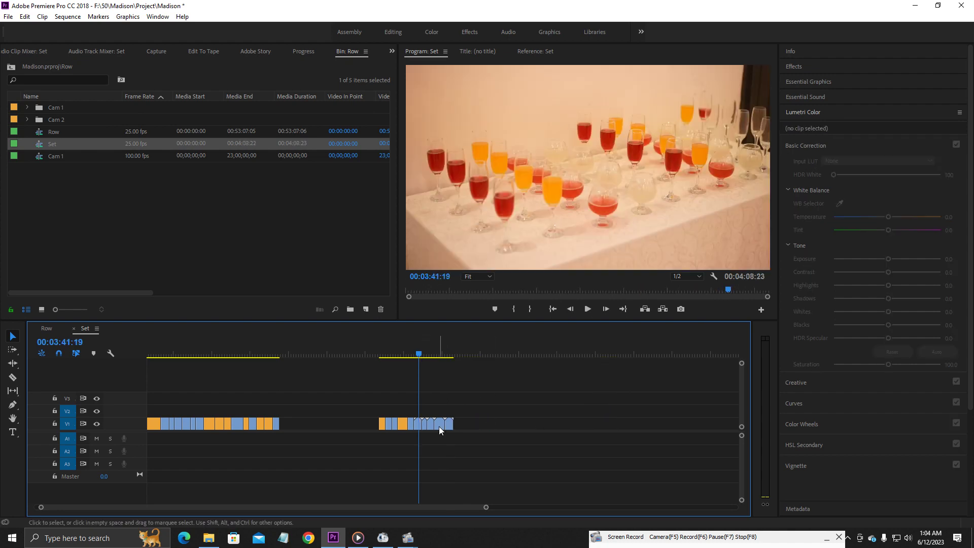
- Set the speed of C6096.MP4 and the four clips after it, through C6101.MP4, to 60%
key(equal)
key(equal)
key(equal)
drag(432, 407, 597, 451)
key(ctrl+r)
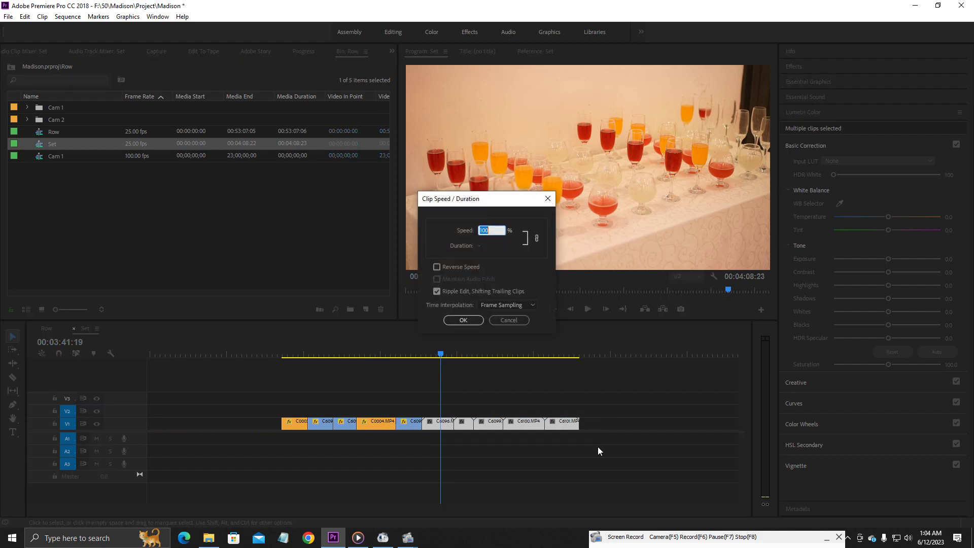
text(60)
key(Return)
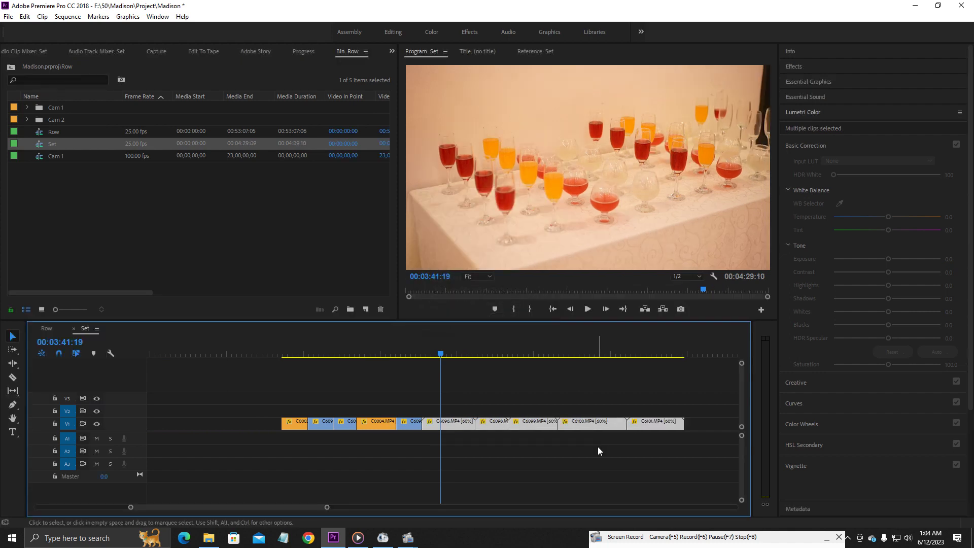
- Trim the unwanted start and end of C6096.MP4 and ripple-delete C6098.MP4
key(equal)
drag(403, 354, 578, 375)
key(q)
key(w)
key(w)
drag(484, 397, 499, 426)
key(shift+Delete)
- Trim the unwanted parts of C6099.MP4 and the welcome sign clip C6100.MP4
mouse_move(475, 353)
mouse_down()
mouse_move(490, 353)
mouse_move(478, 354)
mouse_up()
key(q)
drag(477, 354, 583, 368)
key(w)
key(w)
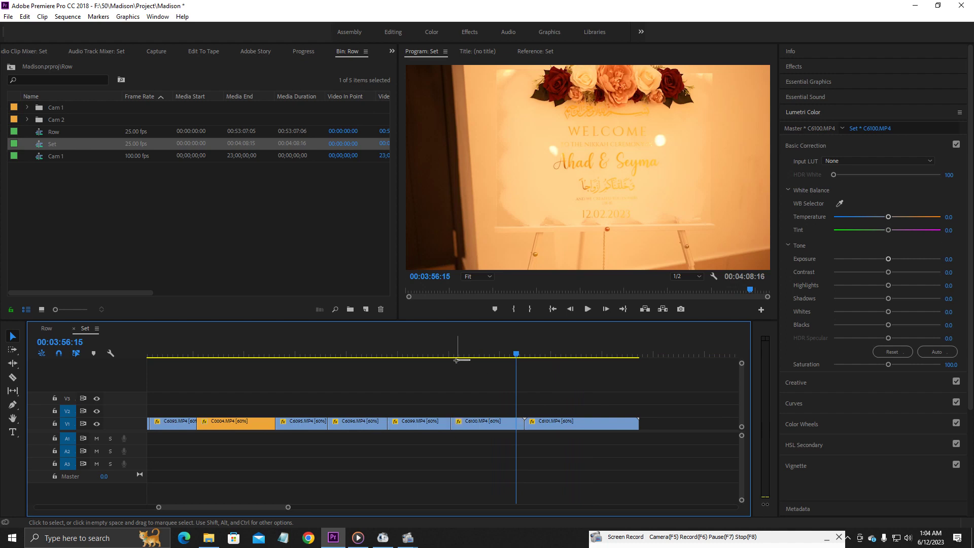
- Shorten the end of C6100.MP4 further and trim the start and end of the chandelier clip C6101.MP4
click(487, 354)
drag(488, 357, 605, 377)
key(w)
key(q)
key(w)
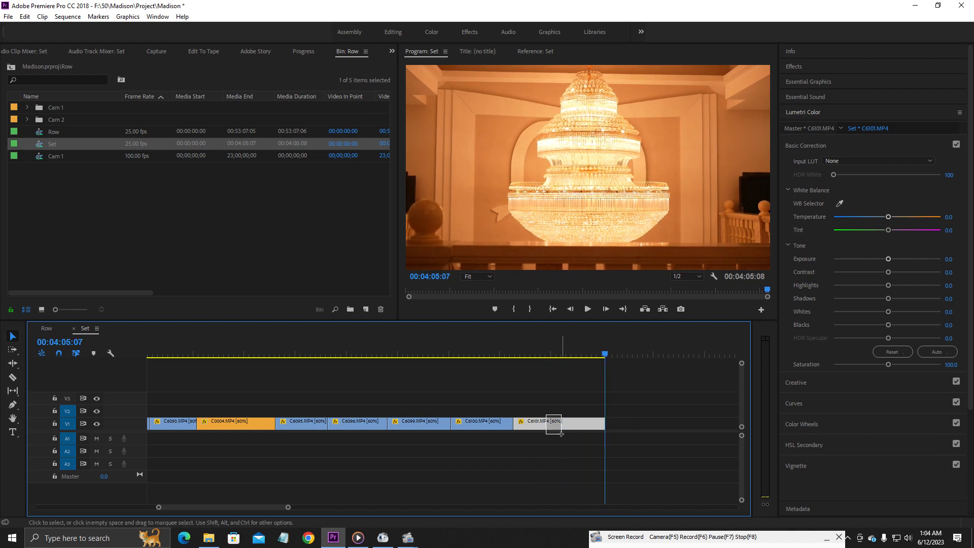
- Set the speed of the chandelier clip C6101.MP4 to 50%
key(ctrl+r)
text(5:0)
key(Return)
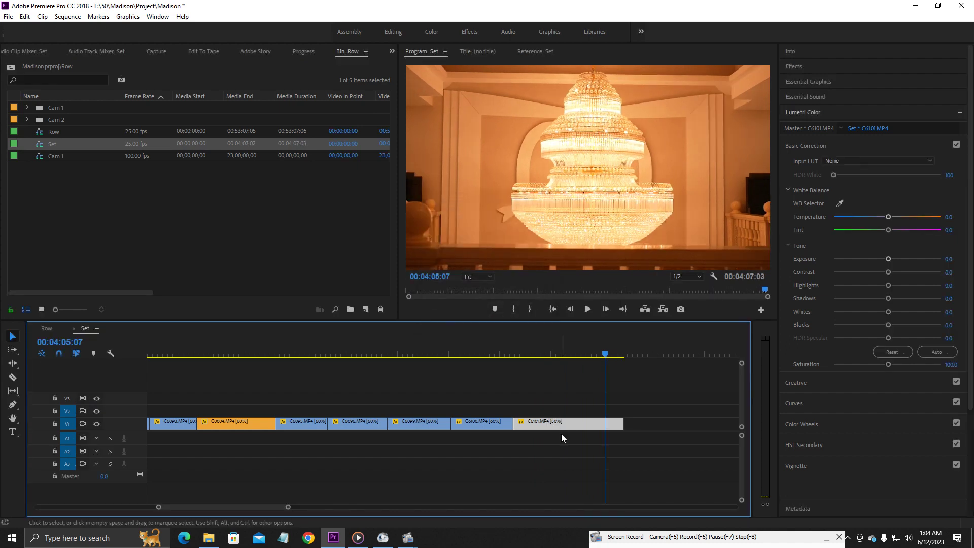
- Close the large gap before C0003.MP4 so all V1 clips run continuously
key(minus)
key(minus)
key(minus)
key(minus)
click(241, 426)
key(Delete)
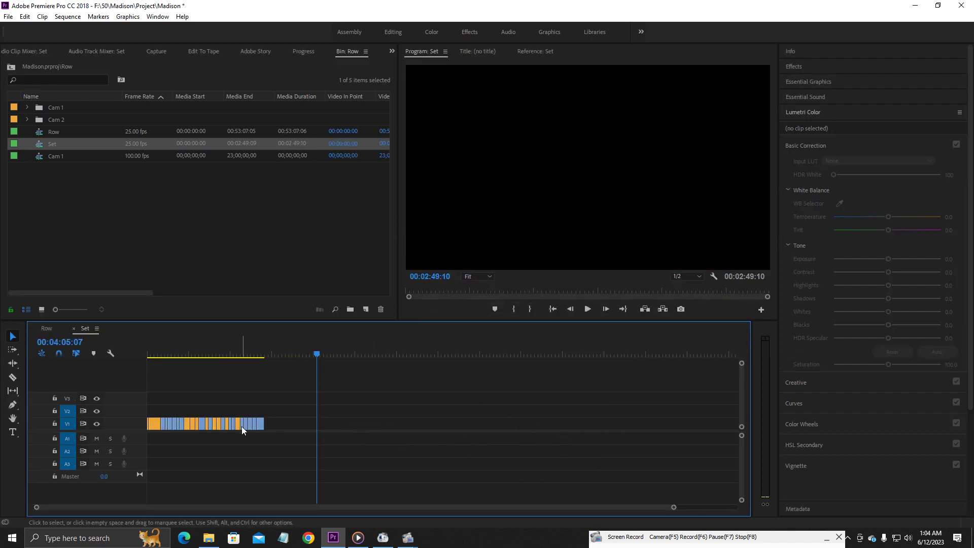
key(super+r)
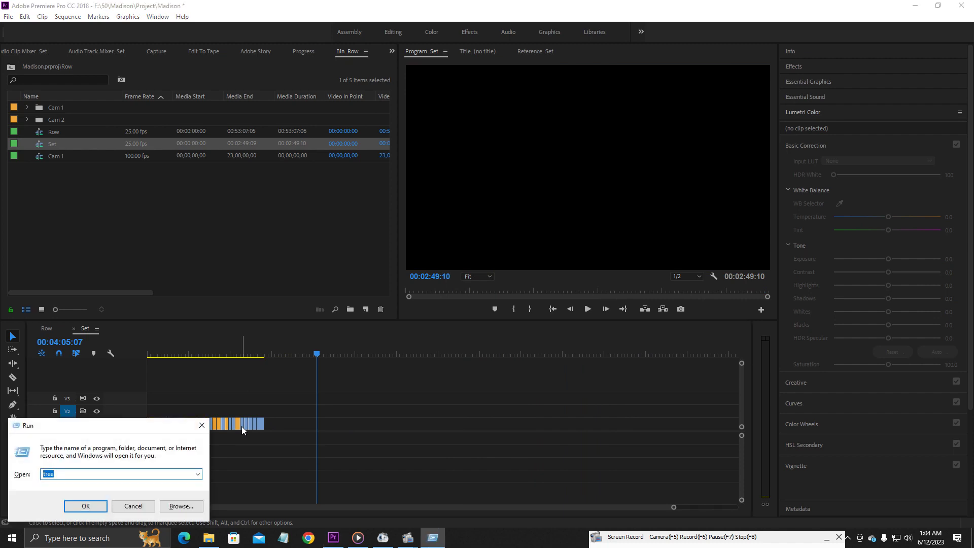
key(Escape)
key(super+r)
key(Escape)
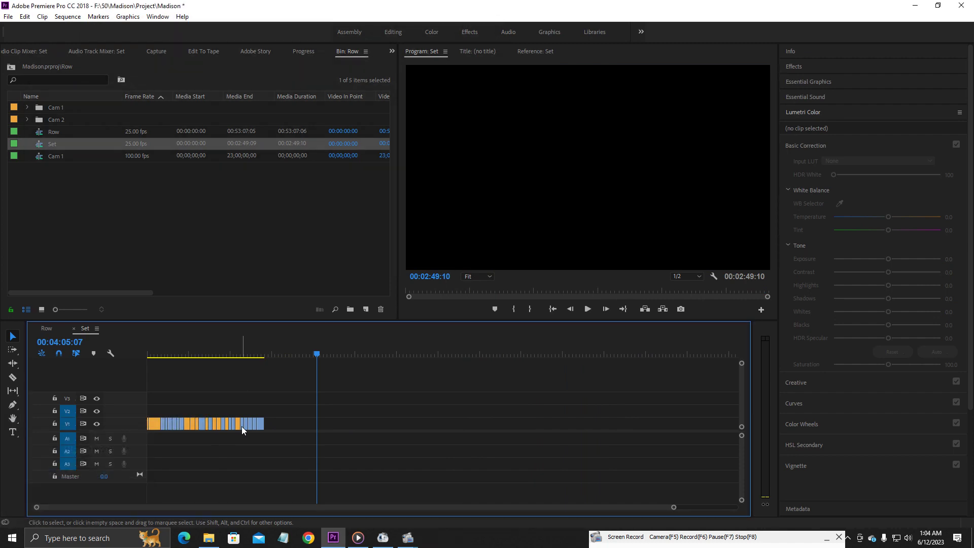
key(super+r)
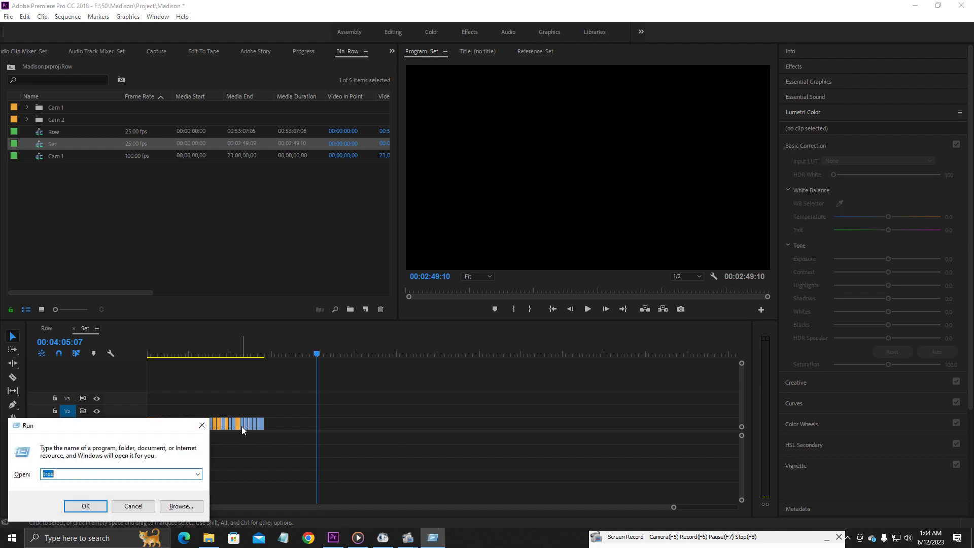
key(Escape)
- Play the Set sequence from its beginning to review the assembled edit
key(Home)
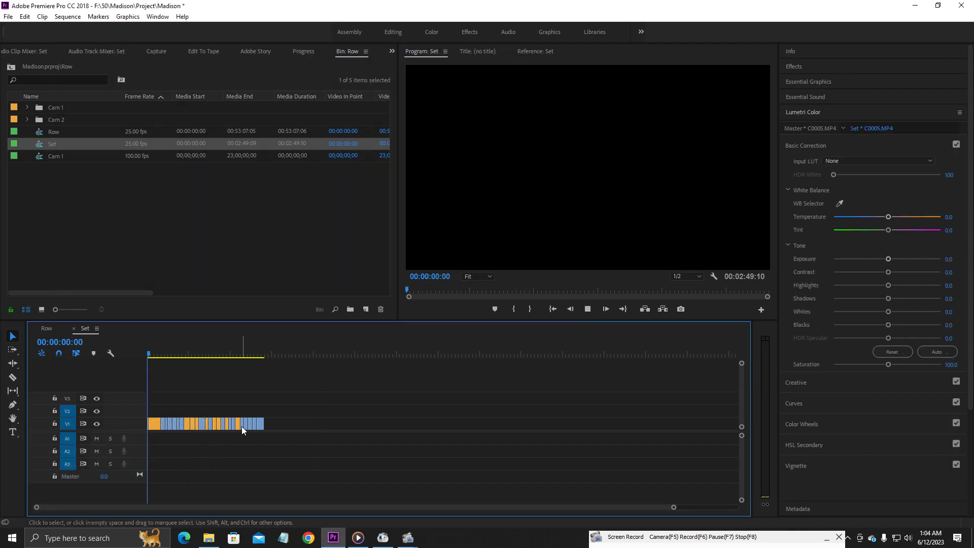
key(=)
key(space)
key(=)
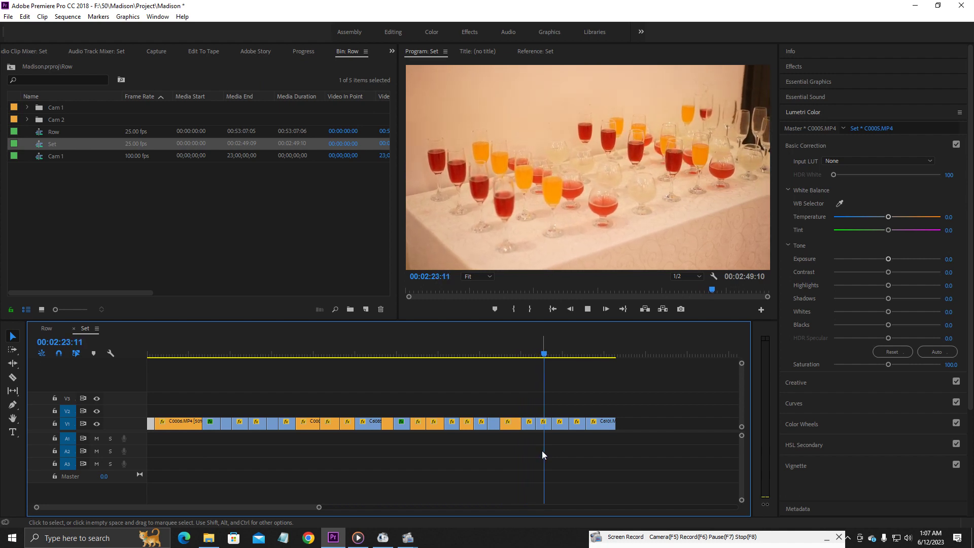
drag(688, 545, 549, 477)
click(595, 512)
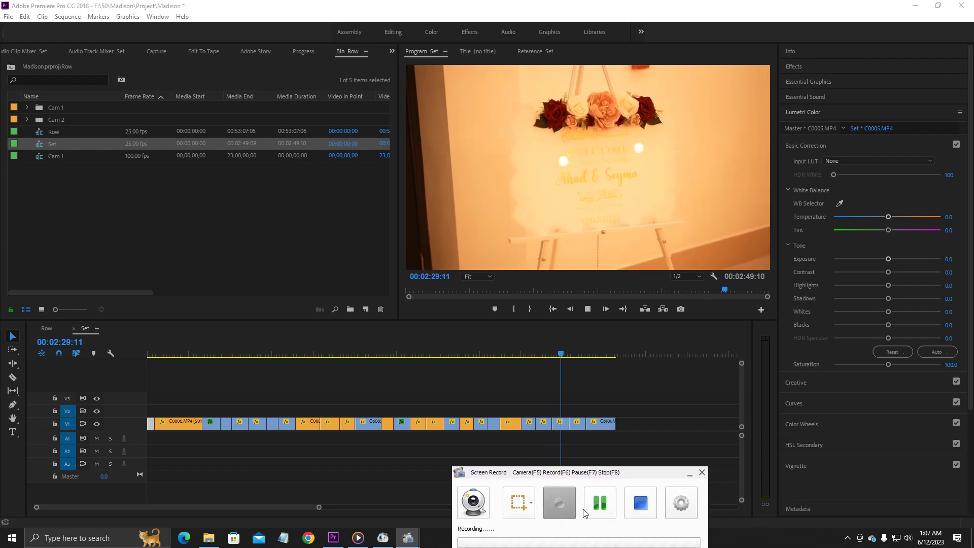